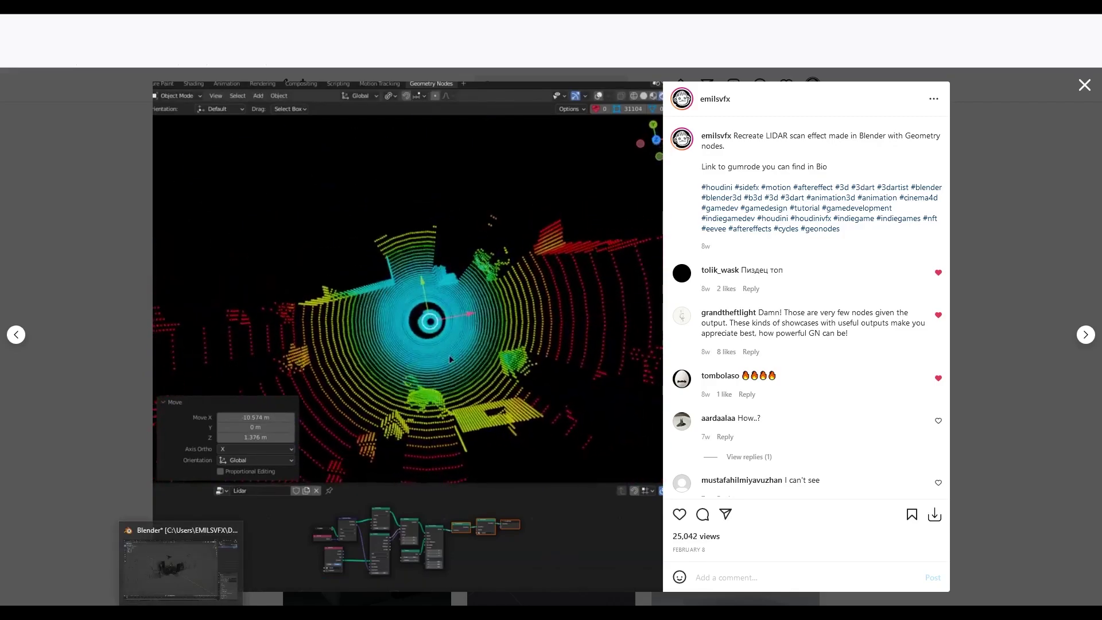
Switch to the open Blender project and display only the SCAN mesh, disabling LIDAR EMITTER and LIDAR in the viewport.
click(181, 612)
alt+drag(522, 221, 498, 251)
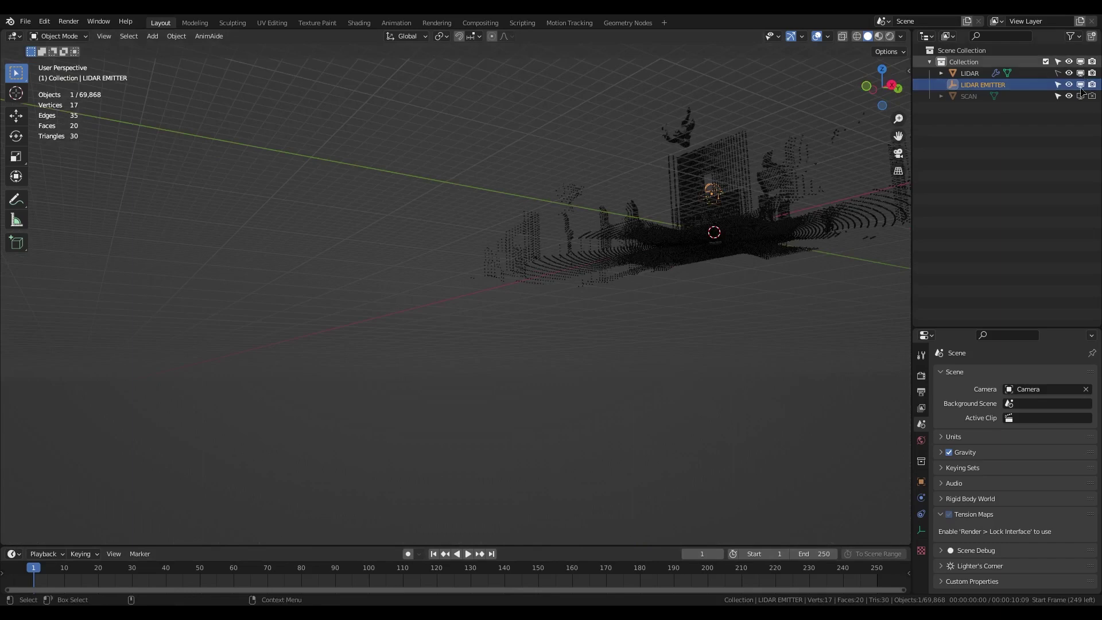
click(1081, 84)
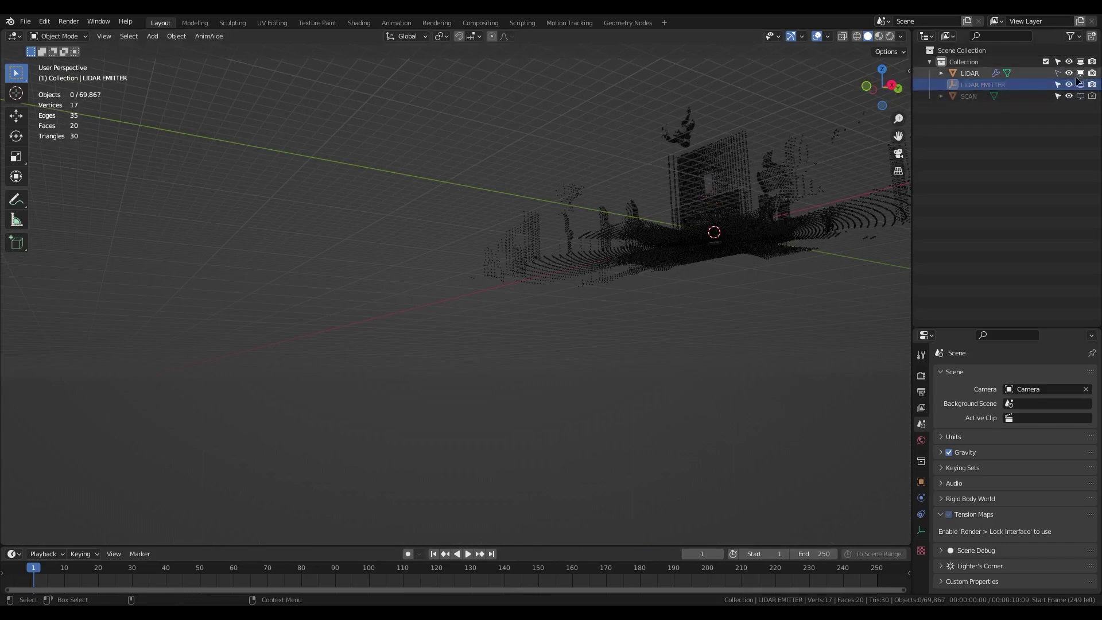
click(1081, 73)
click(1081, 96)
middle_drag(574, 253, 498, 283)
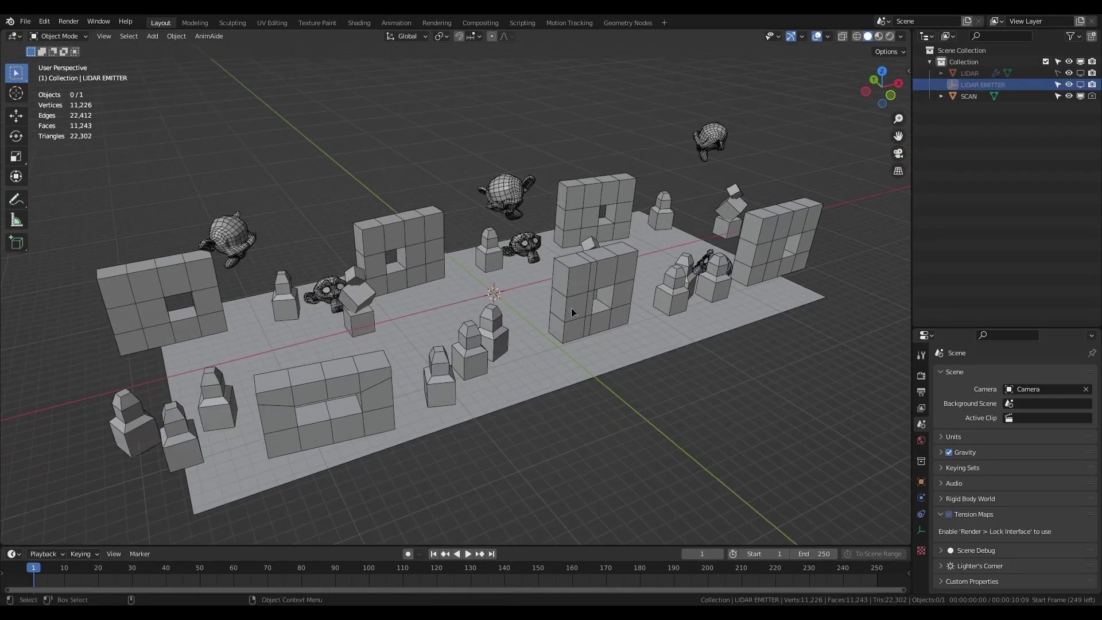
Disable the SCAN mesh in the viewport, re-enable LIDAR and LIDAR EMITTER, and select LIDAR EMITTER.
click(1081, 96)
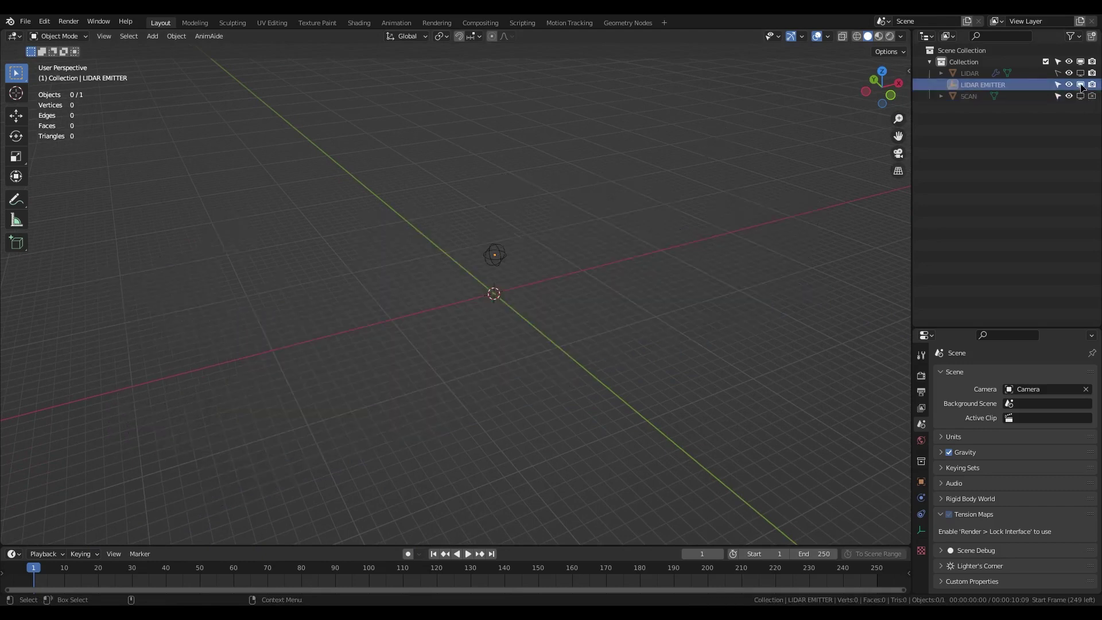
click(983, 85)
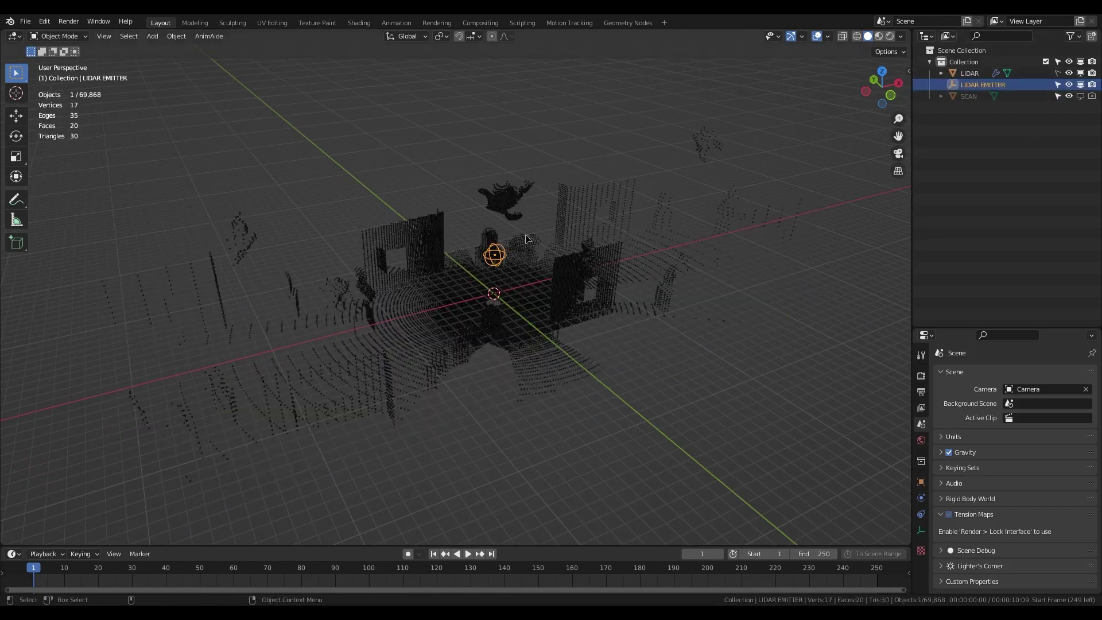
Reposition the LIDAR EMITTER with the Move tool and preview the coloured scan in Rendered shading.
click(15, 116)
drag(520, 236, 334, 245)
click(891, 37)
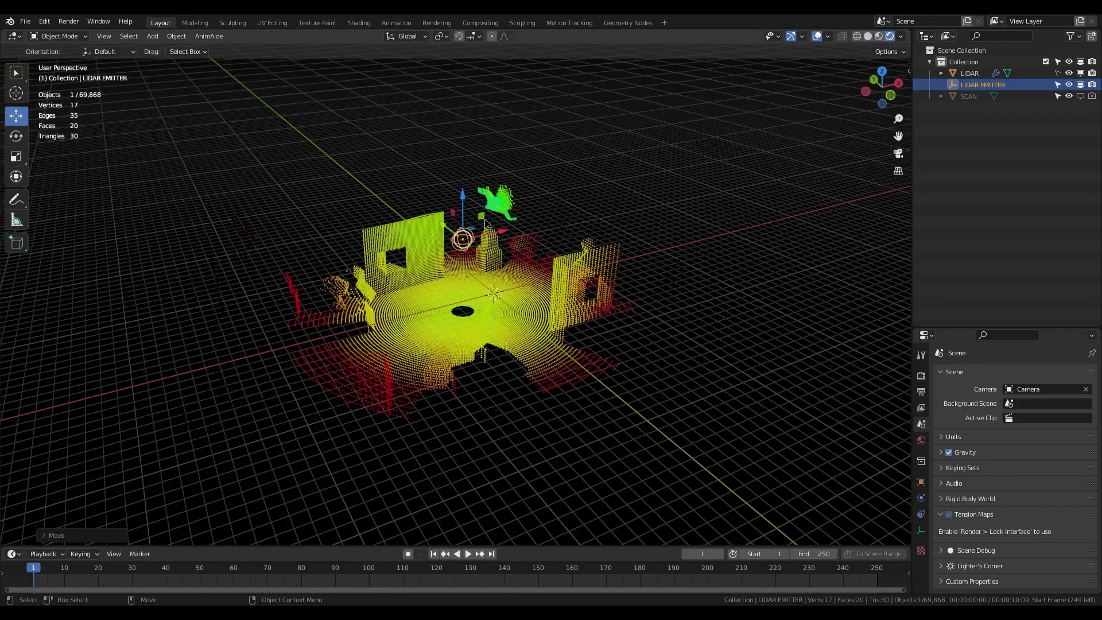
drag(486, 222, 460, 216)
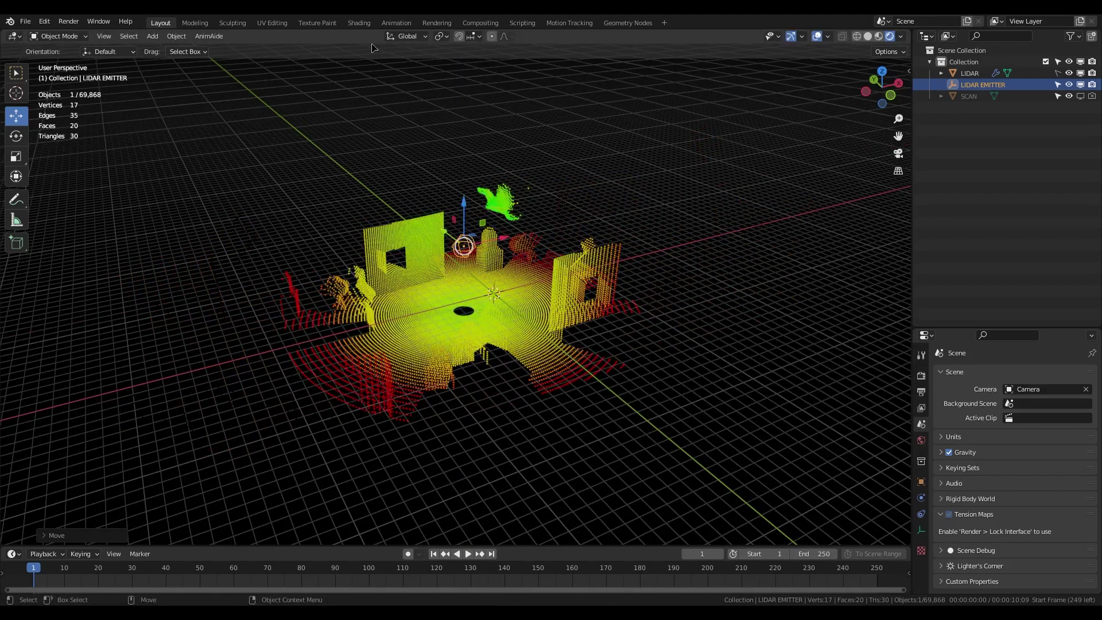
Open the Geometry Nodes workspace, set its viewport to Solid shading, and display the LIDAR object's node tree.
click(627, 23)
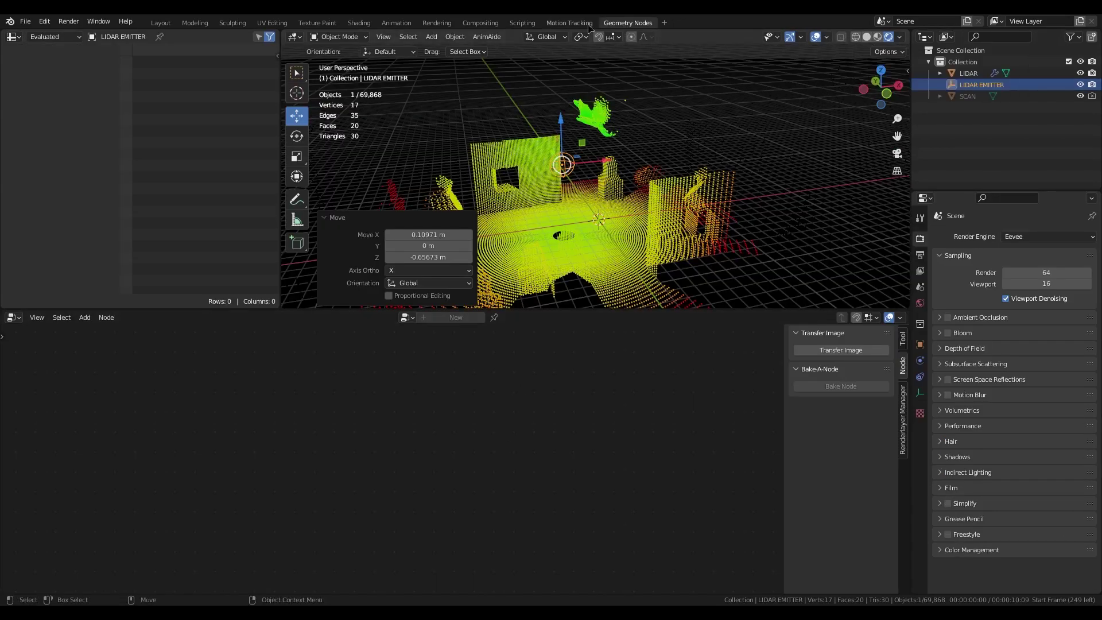
click(867, 37)
click(612, 209)
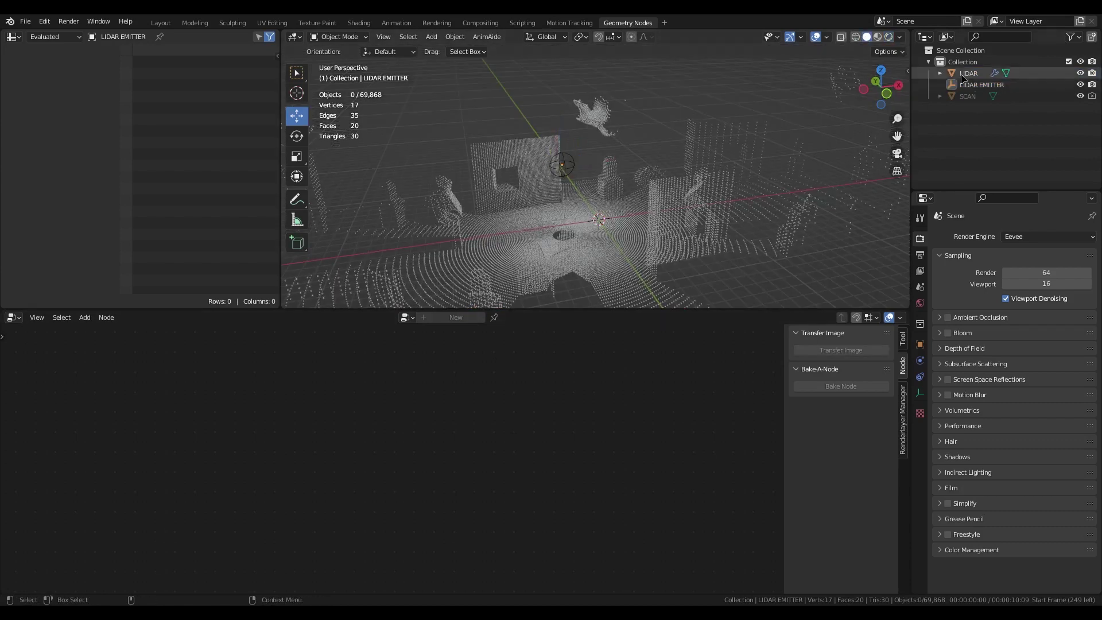
click(969, 73)
Move the Group Output node from the end of the node tree to beside the UV Sphere and Delete Geometry nodes.
scroll(427, 504, down, 5)
scroll(427, 504, down, 1)
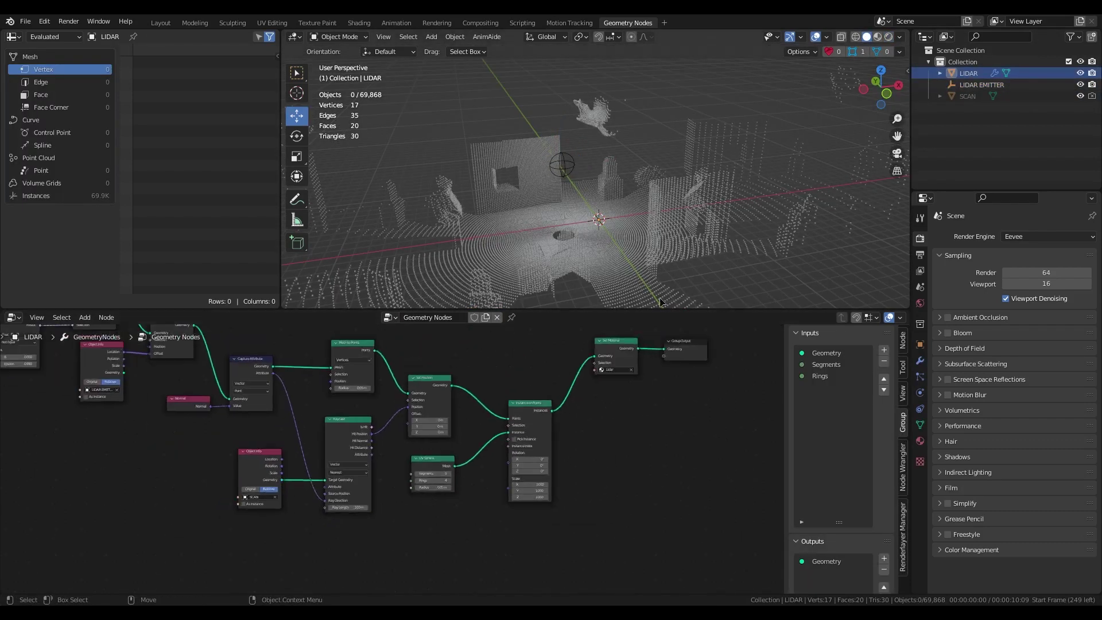
middle_drag(143, 520, 462, 397)
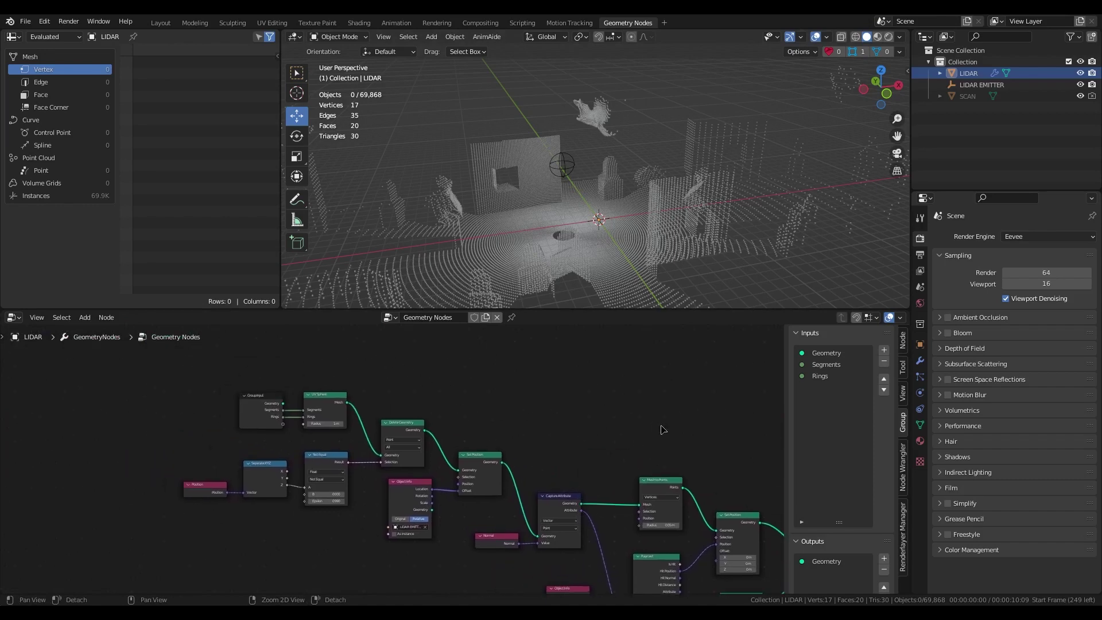
middle_drag(712, 464, 404, 417)
drag(681, 434, 227, 330)
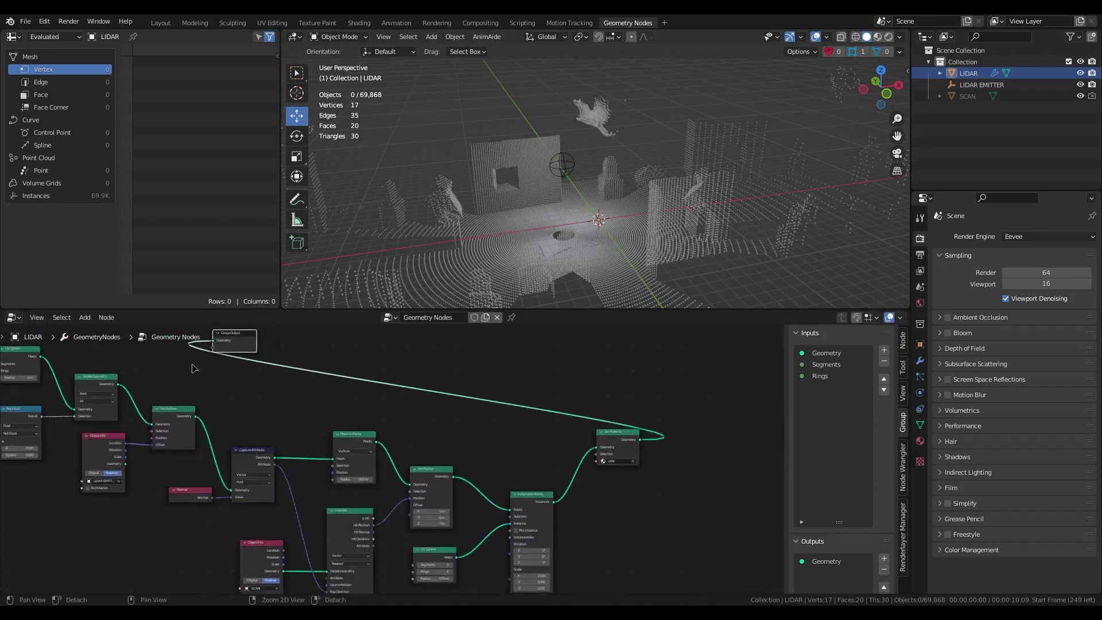
alt+middle_drag(194, 369, 519, 485)
scroll(512, 481, up, 5)
alt+drag(513, 480, 495, 444)
scroll(374, 448, up, 2)
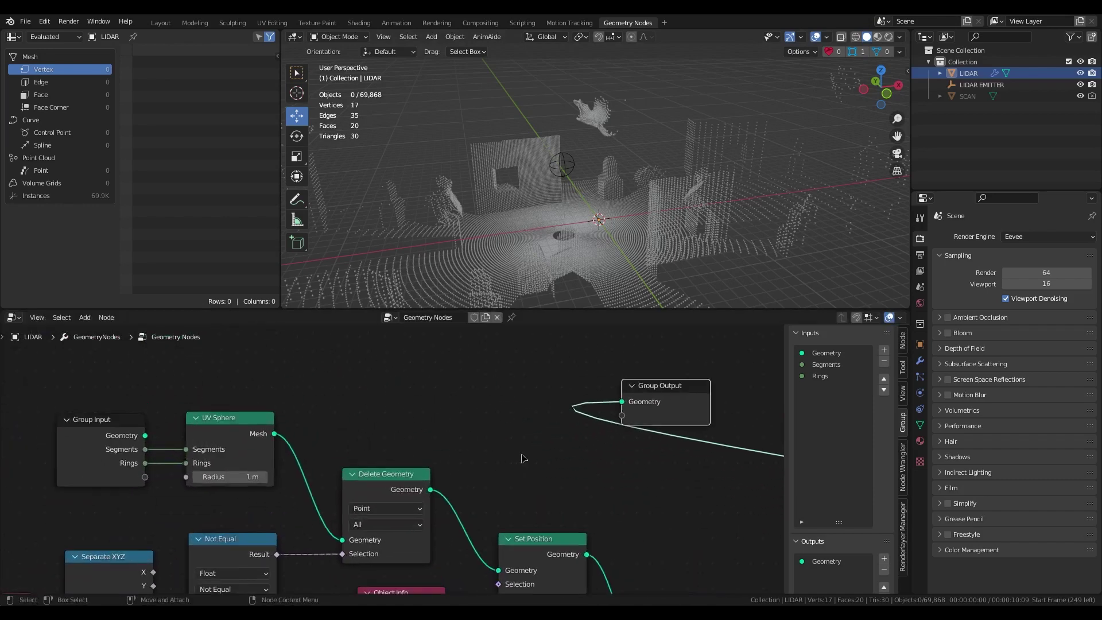
drag(669, 385, 654, 418)
Connect the UV Sphere node's Mesh output to Group Output and inspect the resulting sphere in the viewport.
drag(275, 434, 606, 436)
scroll(594, 221, up, 3)
alt+middle_drag(592, 243, 577, 192)
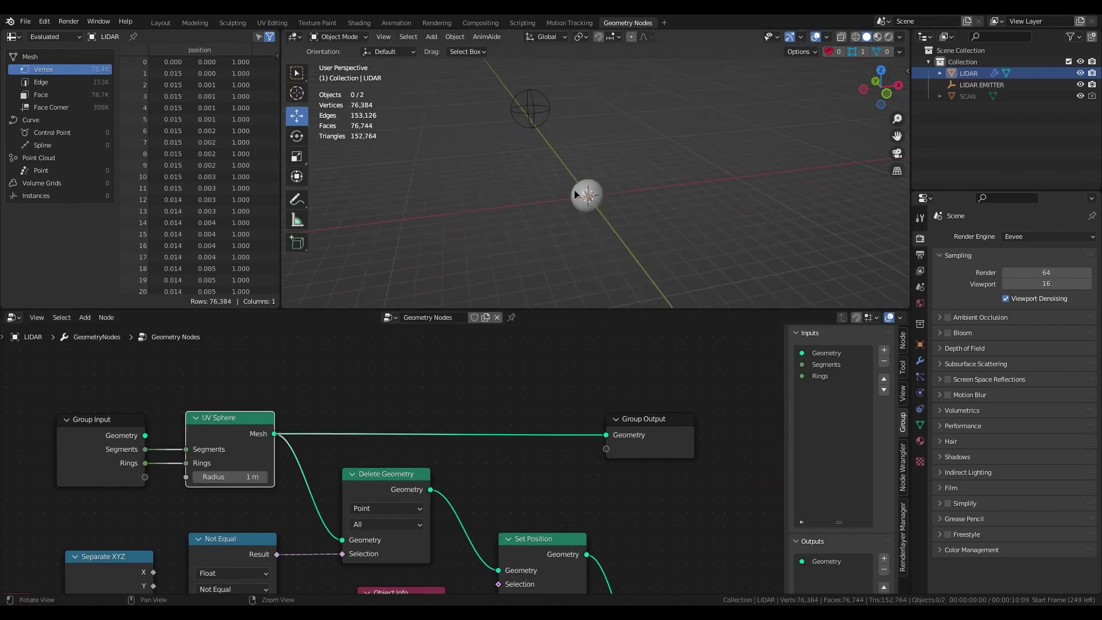
alt+drag(576, 208, 569, 189)
middle_drag(570, 192, 562, 253)
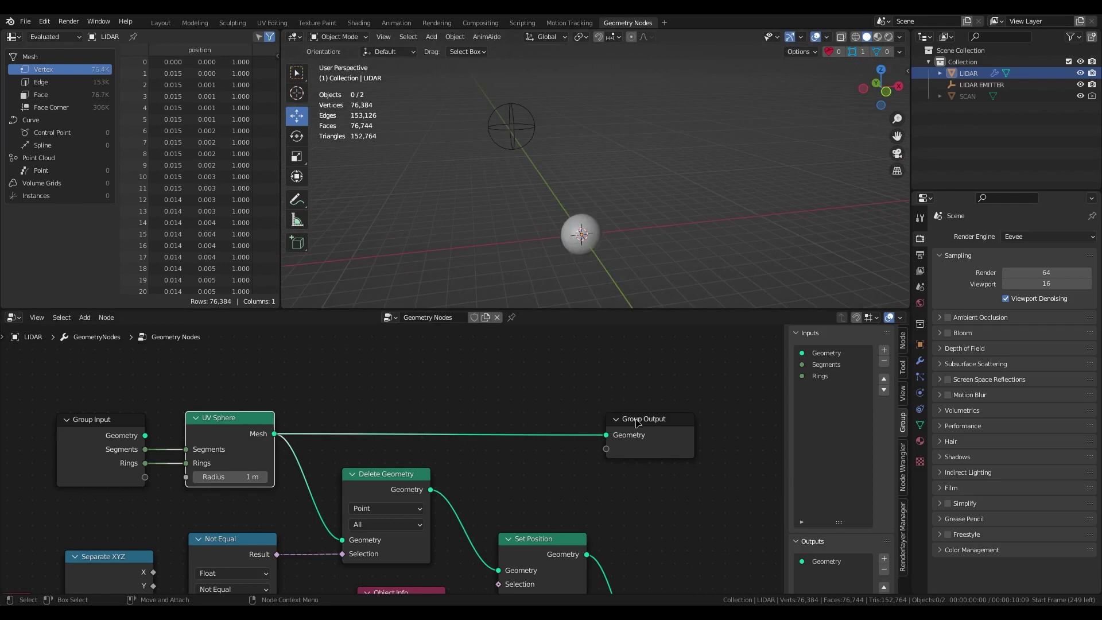
Bring Group Output closer to Delete Geometry and connect that node's Geometry output to it.
drag(636, 424, 564, 422)
middle_drag(568, 439, 573, 365)
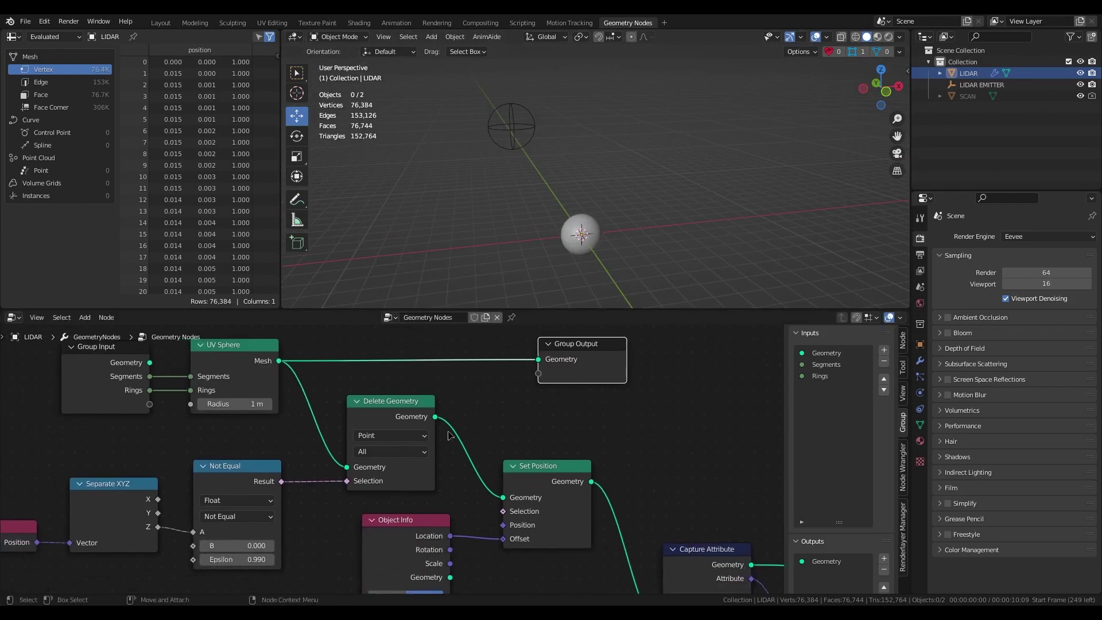
middle_drag(479, 391, 460, 422)
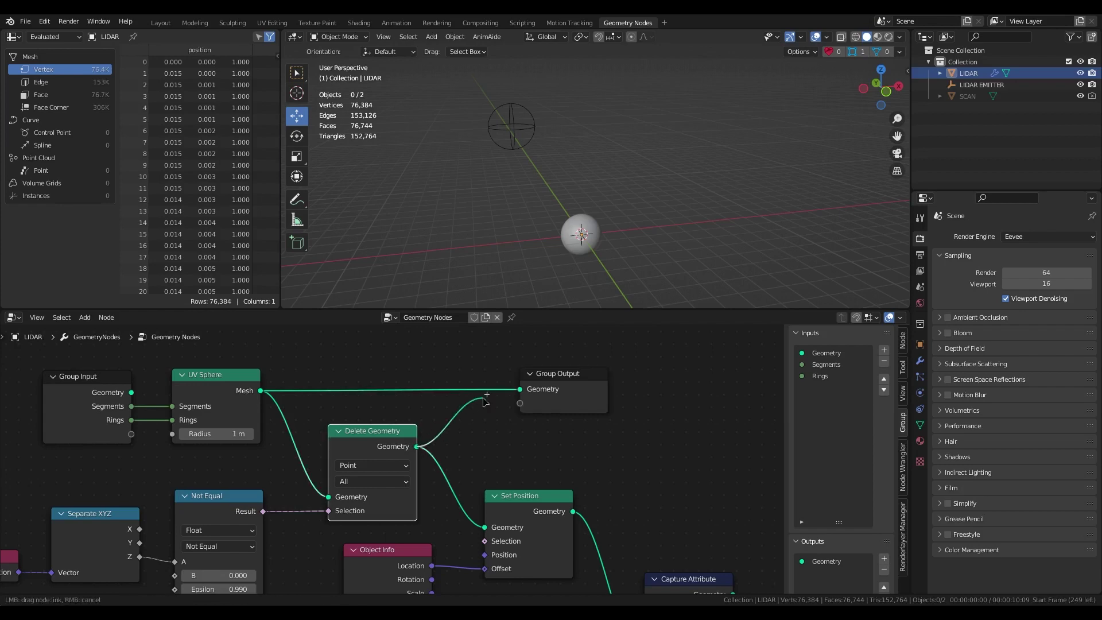
drag(486, 400, 519, 390)
Set the Not Equal node's Epsilon to 0.920 and inspect the sphere's open pole in the viewport.
middle_drag(273, 534, 308, 465)
drag(253, 520, 247, 520)
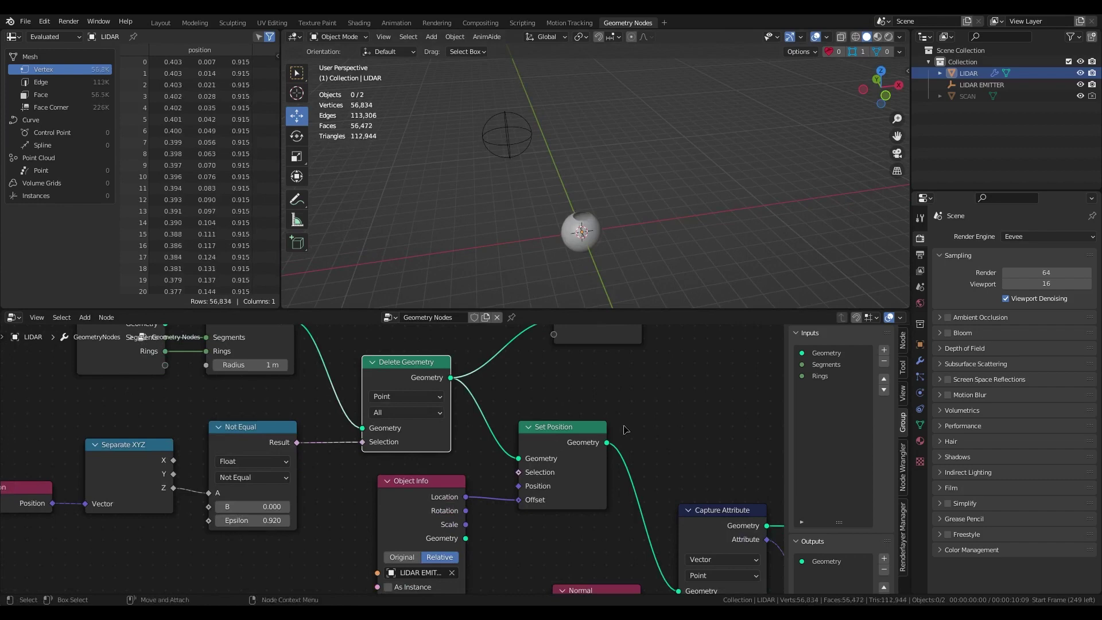
middle_drag(626, 429, 423, 506)
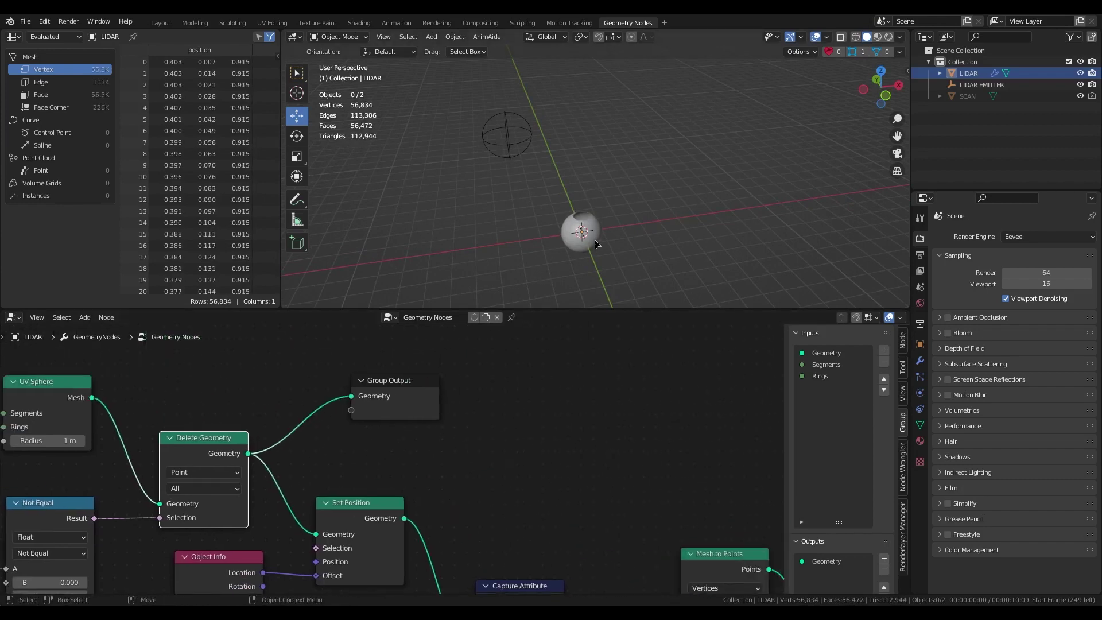
middle_drag(597, 244, 572, 247)
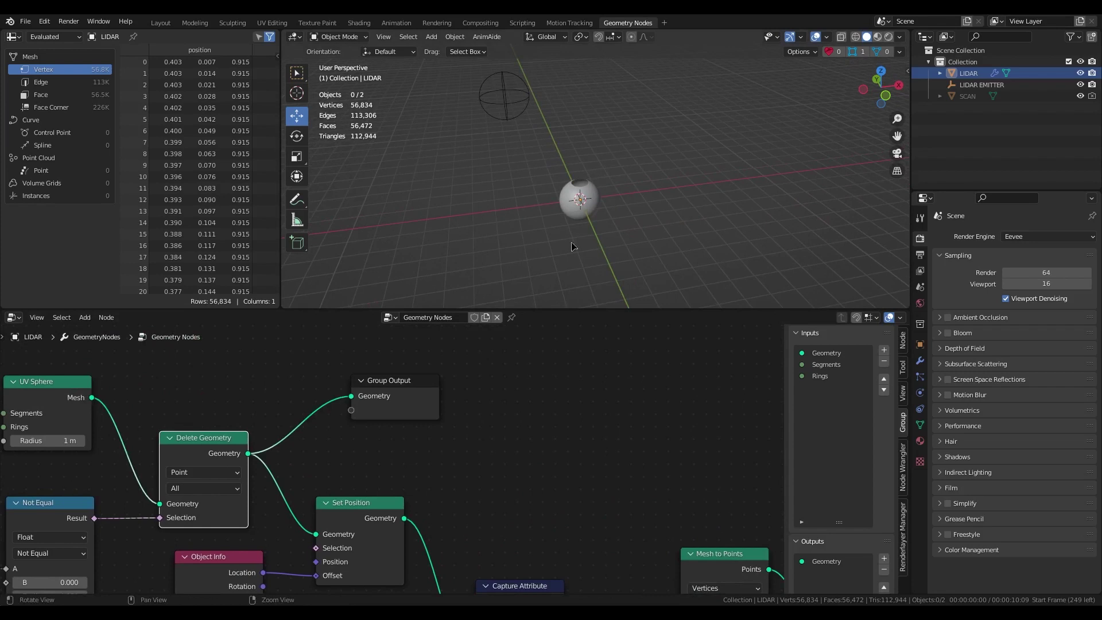
Place Group Output past the first Set Position node and connect that node's Geometry output to it, keeping LIDAR selected.
drag(403, 420, 504, 448)
middle_drag(481, 492, 498, 455)
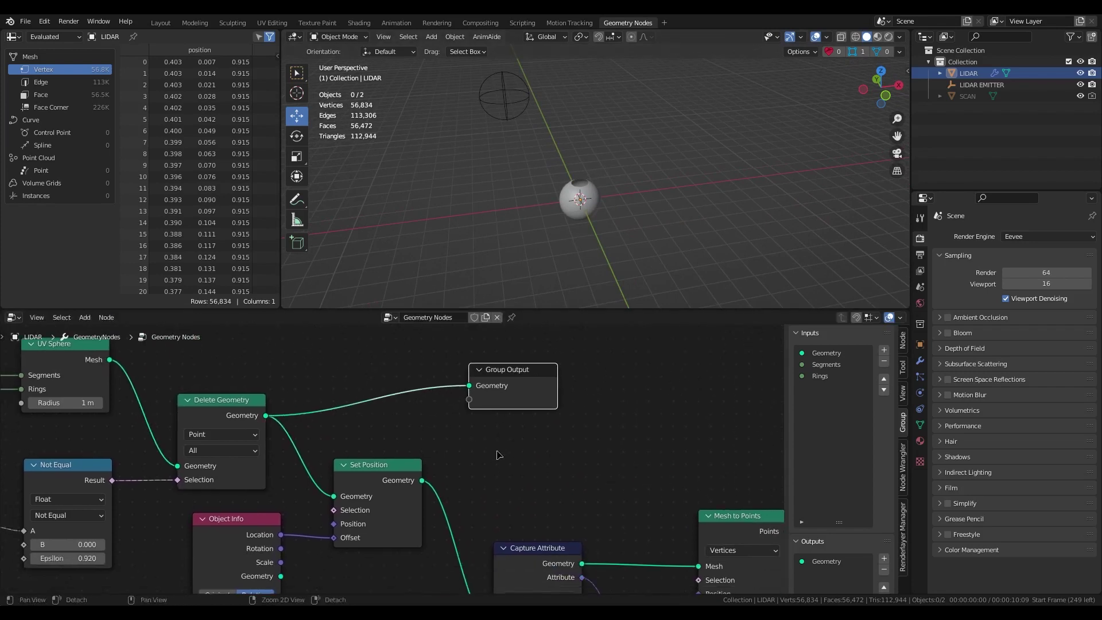
drag(500, 374, 521, 403)
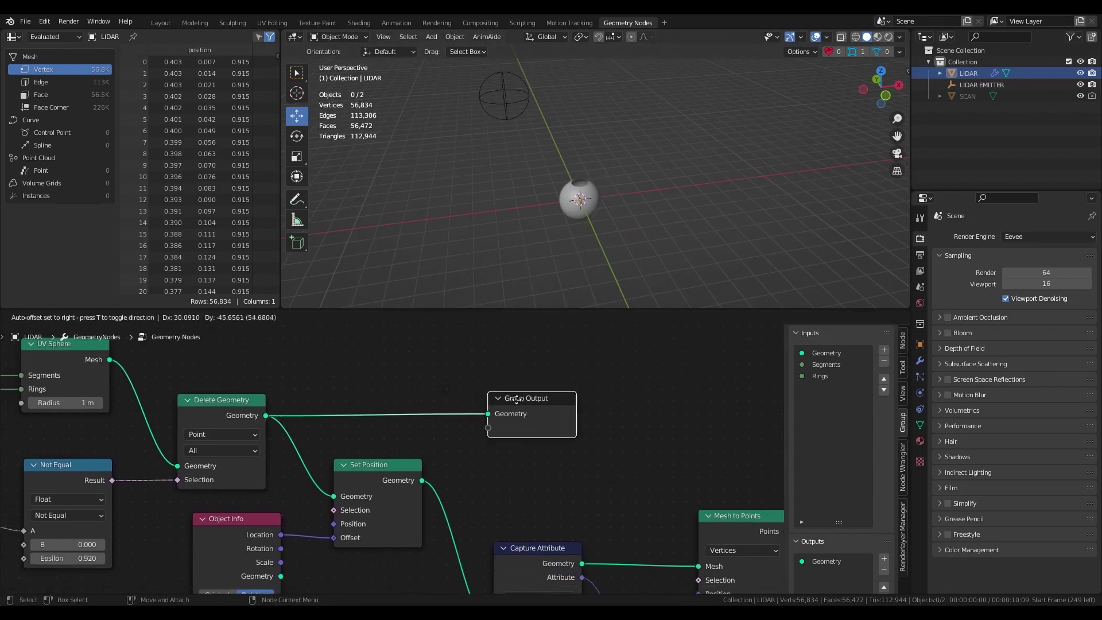
click(498, 112)
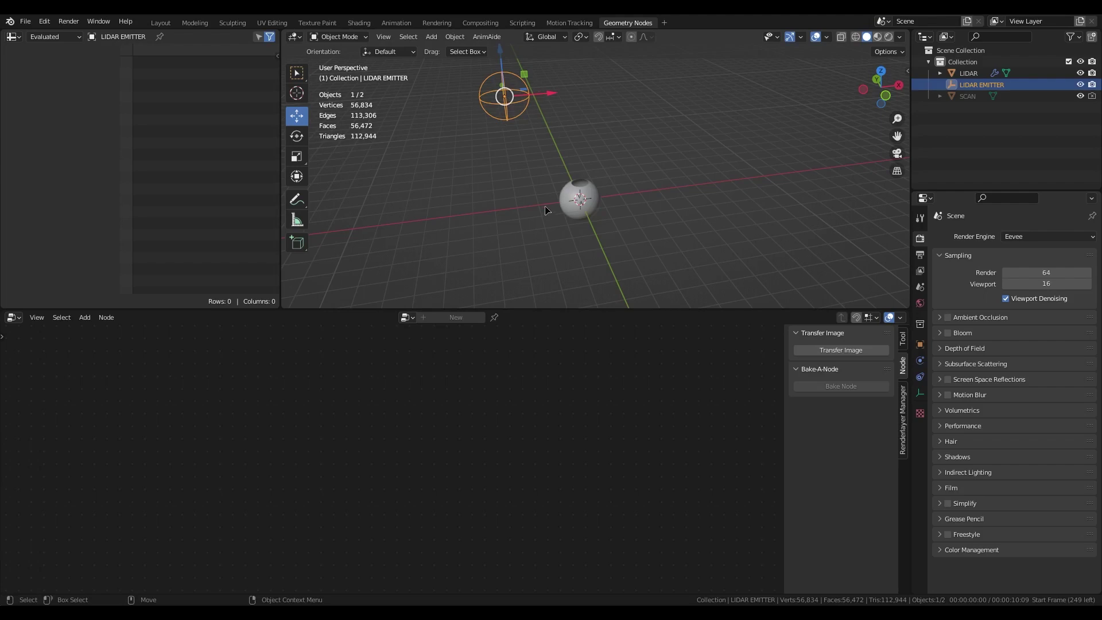
click(970, 73)
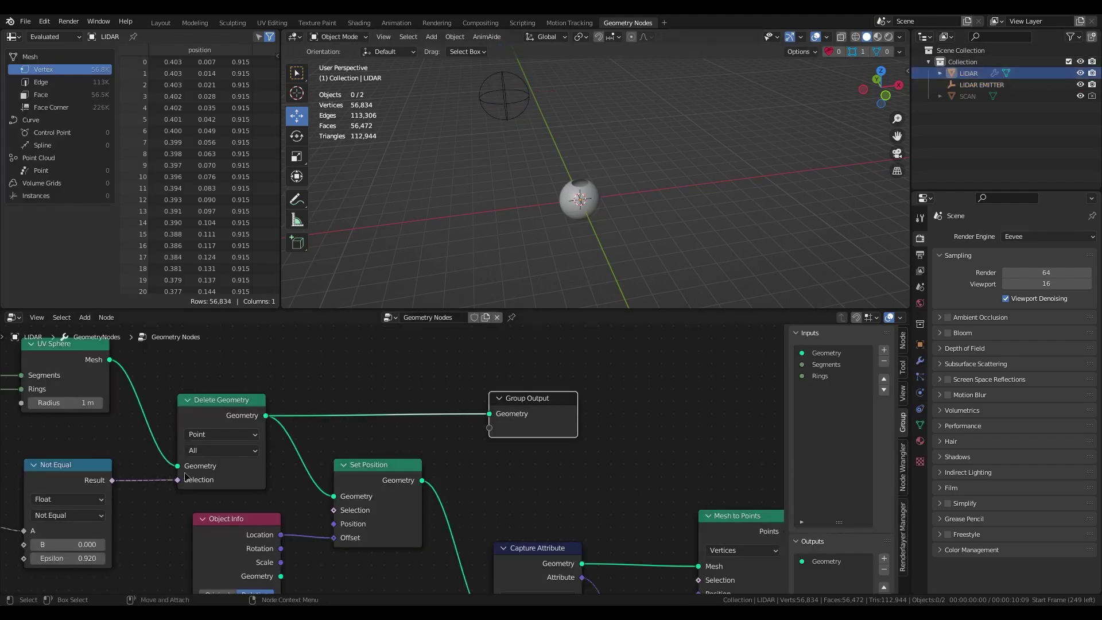
click(418, 476)
drag(489, 418, 489, 414)
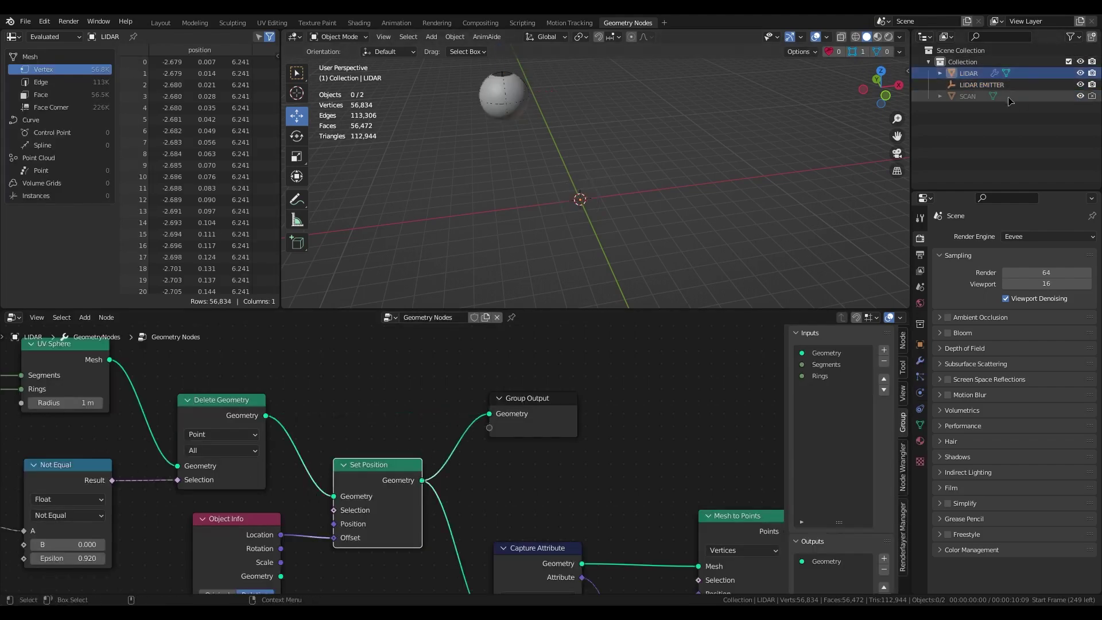
Move the LIDAR EMITTER lower and closer to the world origin, and reselect the LIDAR object.
click(982, 84)
drag(532, 76, 551, 124)
click(969, 73)
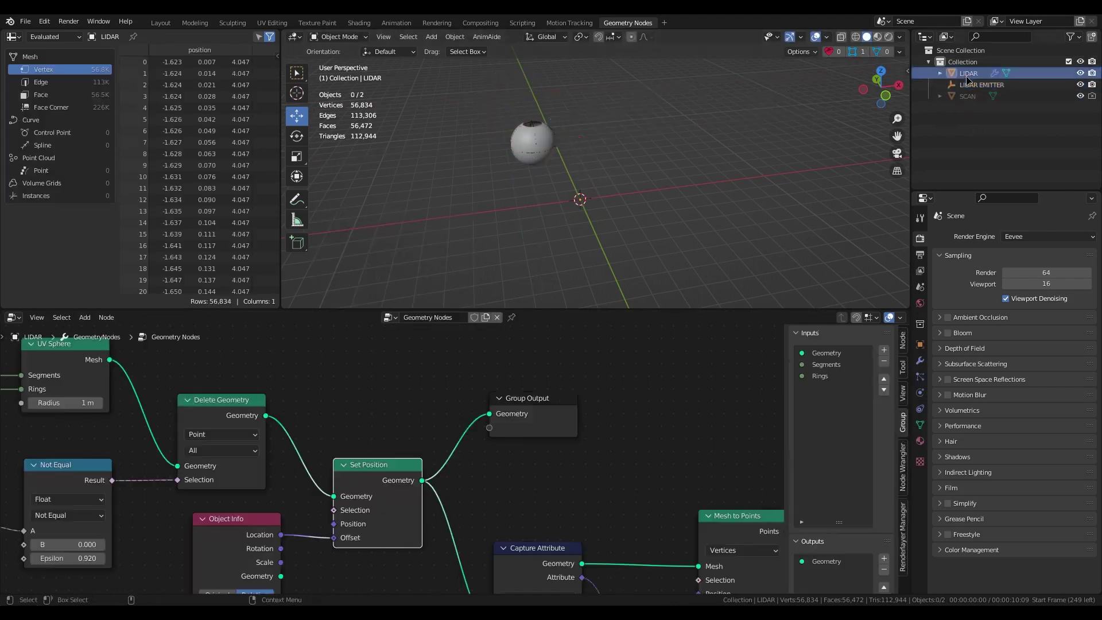
Move the Group Output node above the Mesh to Points node and take a closer look at the sphere.
middle_drag(598, 455, 507, 381)
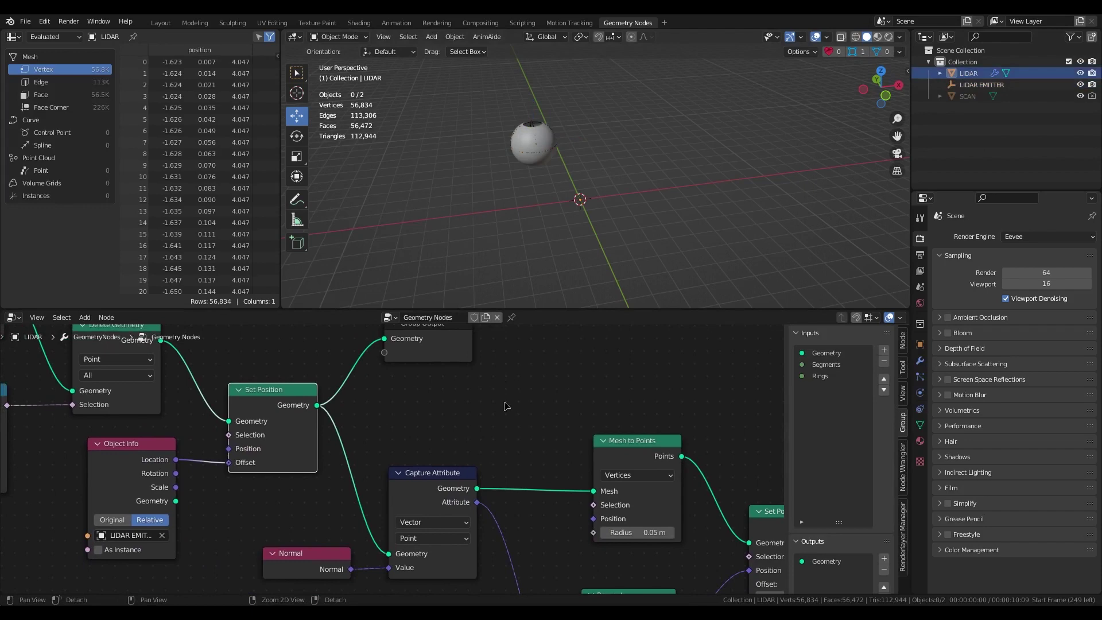
scroll(505, 406, down, 2)
drag(410, 360, 605, 365)
scroll(521, 164, up, 3)
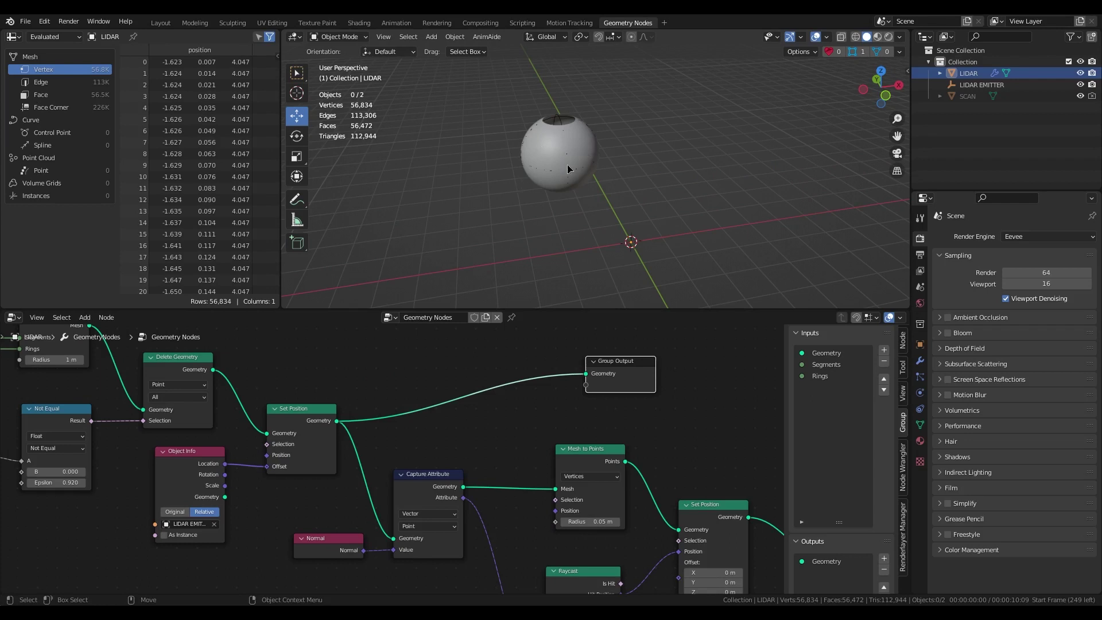
Connect the Mesh to Points node's Points output to Group Output, place Group Output beside it, and inspect the generated points.
middle_drag(500, 471, 435, 356)
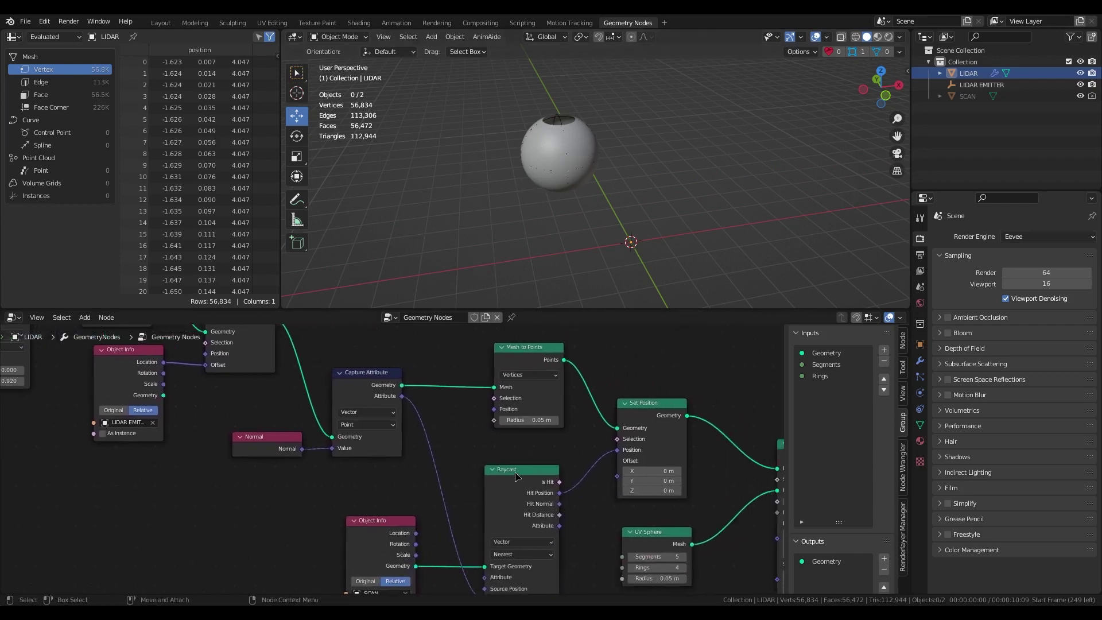
middle_drag(615, 358, 553, 376)
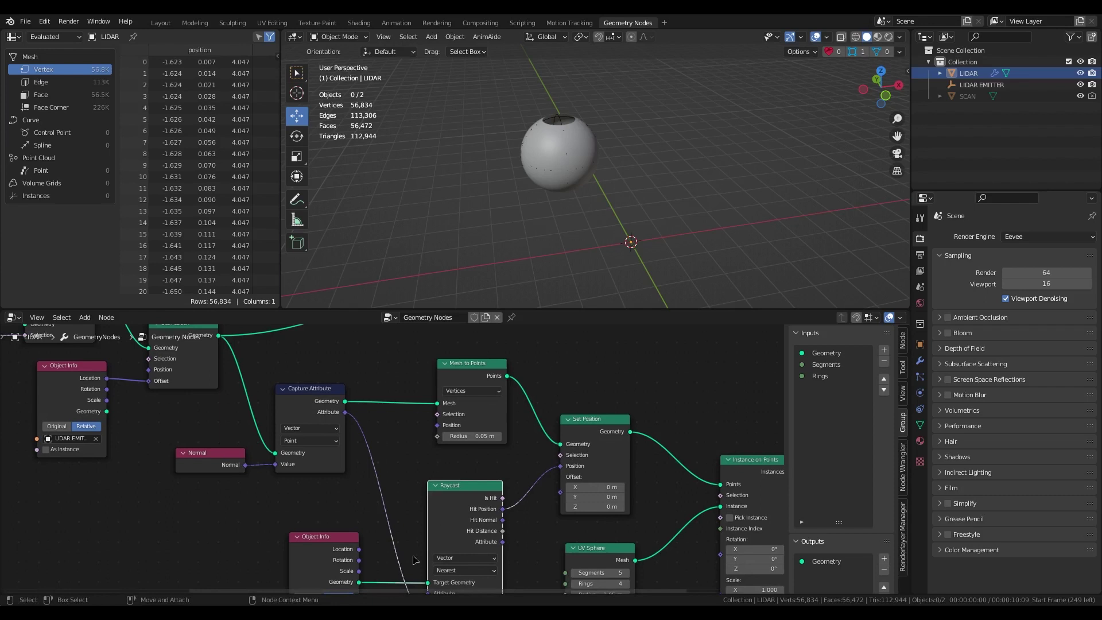
middle_drag(572, 371, 567, 400)
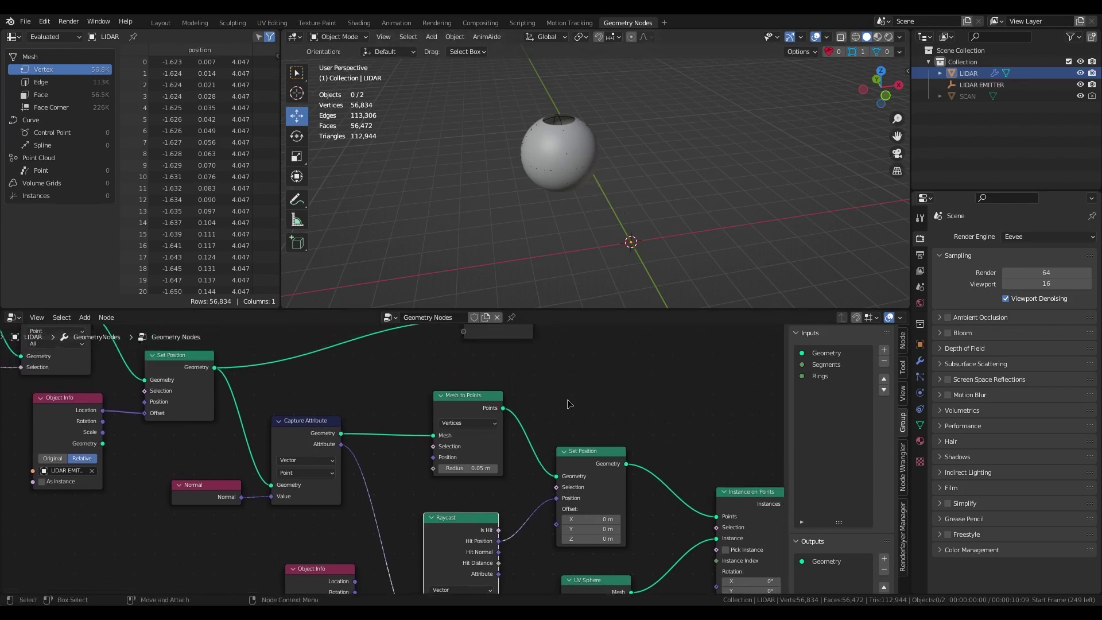
middle_drag(405, 435, 379, 484)
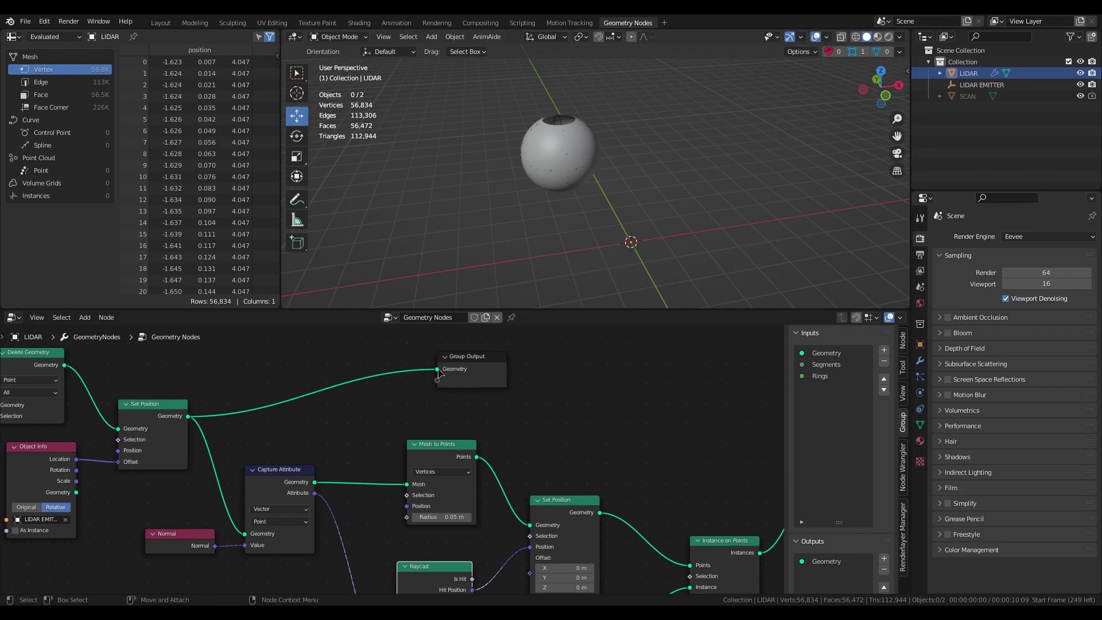
drag(439, 369, 472, 438)
drag(435, 375, 582, 423)
scroll(511, 185, up, 8)
alt+middle_drag(531, 109, 596, 187)
alt+drag(595, 187, 576, 172)
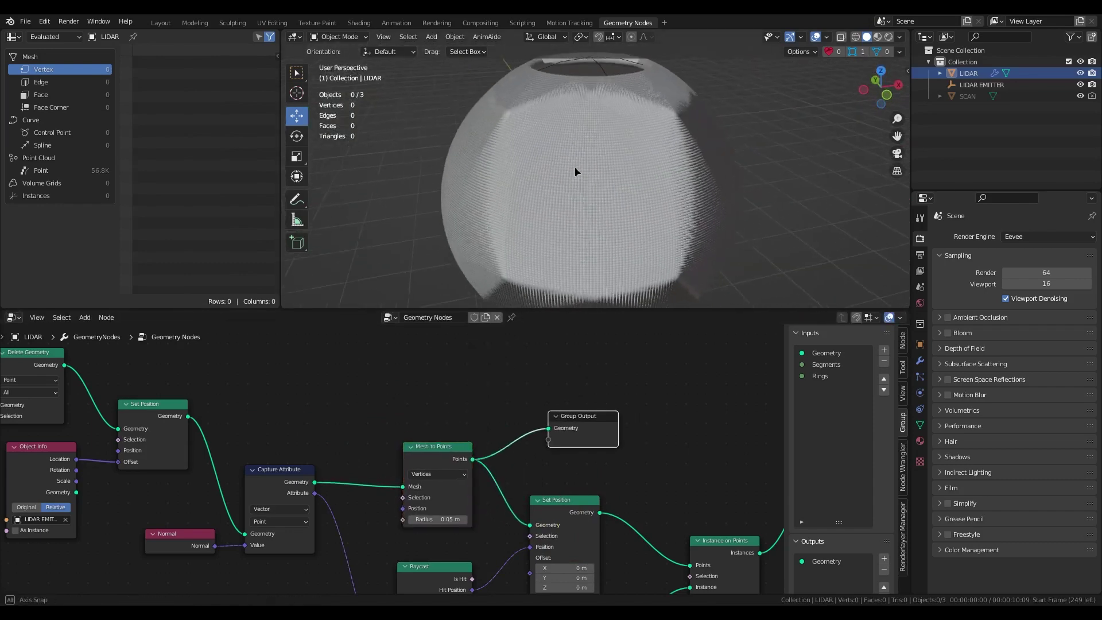
alt+right_drag(576, 172, 598, 195)
alt+middle_drag(598, 194, 543, 207)
Place Group Output past the second Set Position node, connect that node's Geometry output to it, and view the projected scan points.
alt+middle_drag(658, 472, 464, 415)
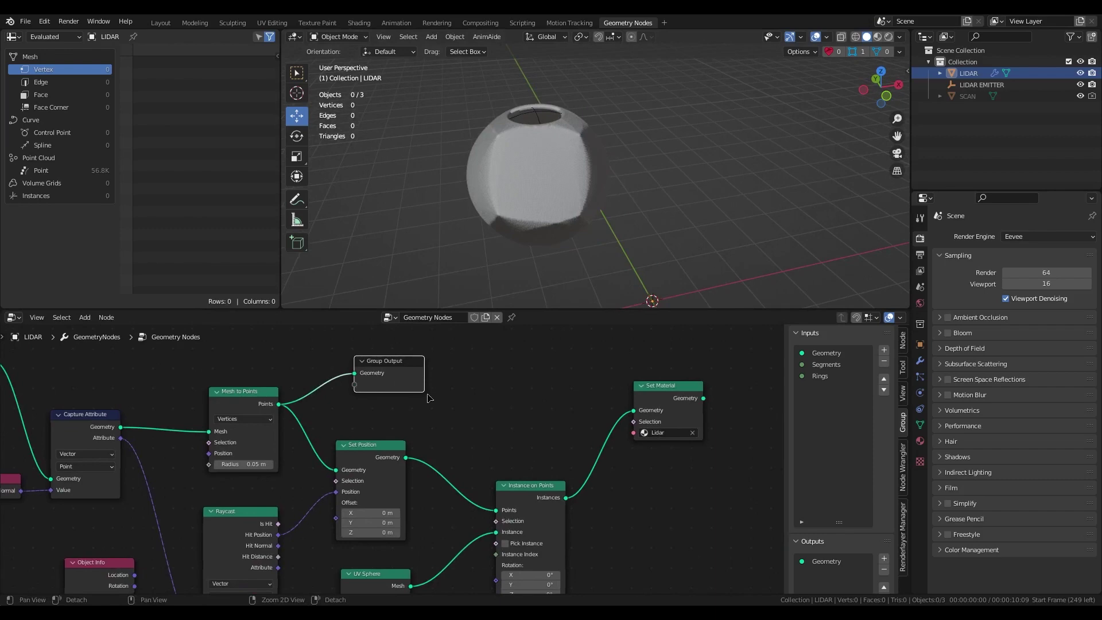
drag(419, 371, 527, 378)
alt+middle_drag(449, 457, 480, 446)
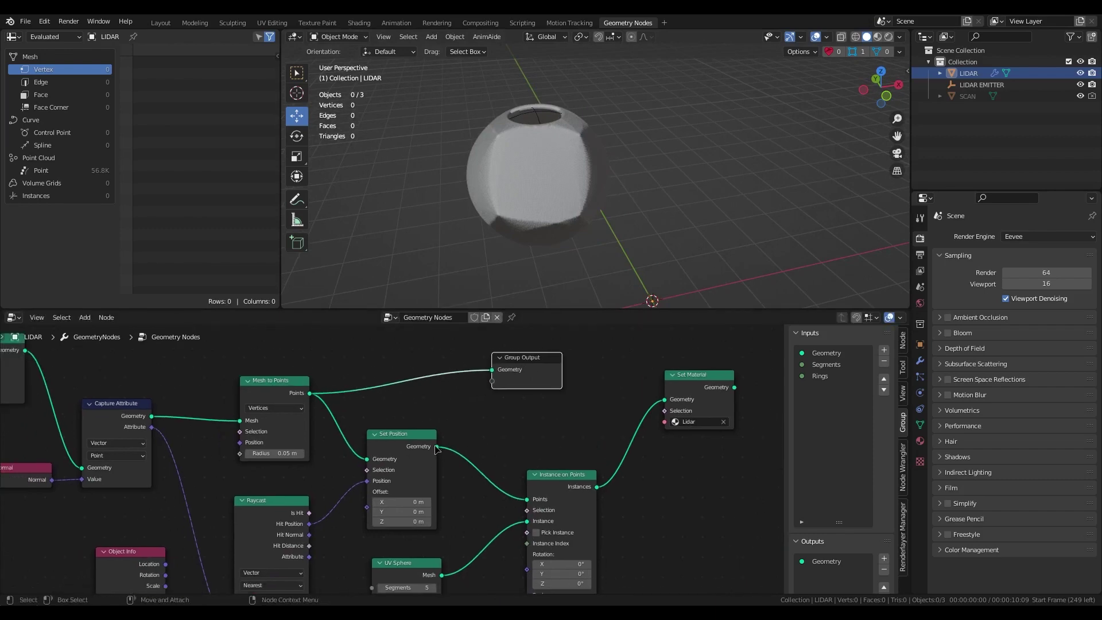
drag(437, 447, 493, 370)
scroll(564, 179, down, 5)
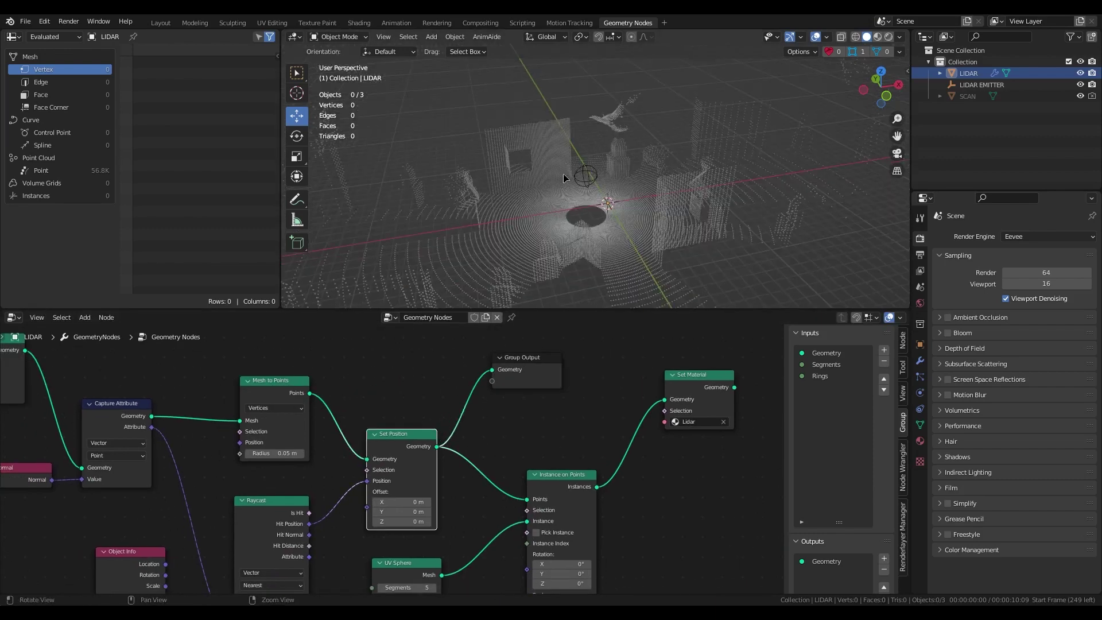
middle_drag(556, 223, 606, 185)
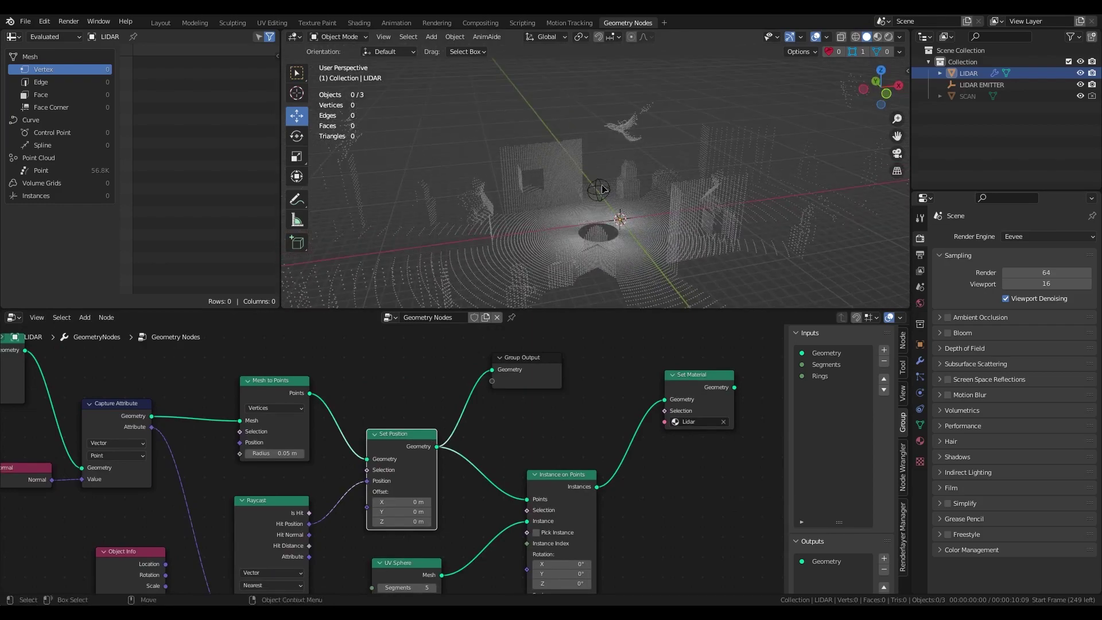
Move the LIDAR EMITTER in the XZ plane by about 2.37 m X, 0.97 m Z, followed by about -2.25 m X, 0.3 m Z.
click(600, 190)
drag(620, 175, 649, 155)
alt+middle_drag(634, 227, 584, 240)
alt+drag(584, 240, 588, 226)
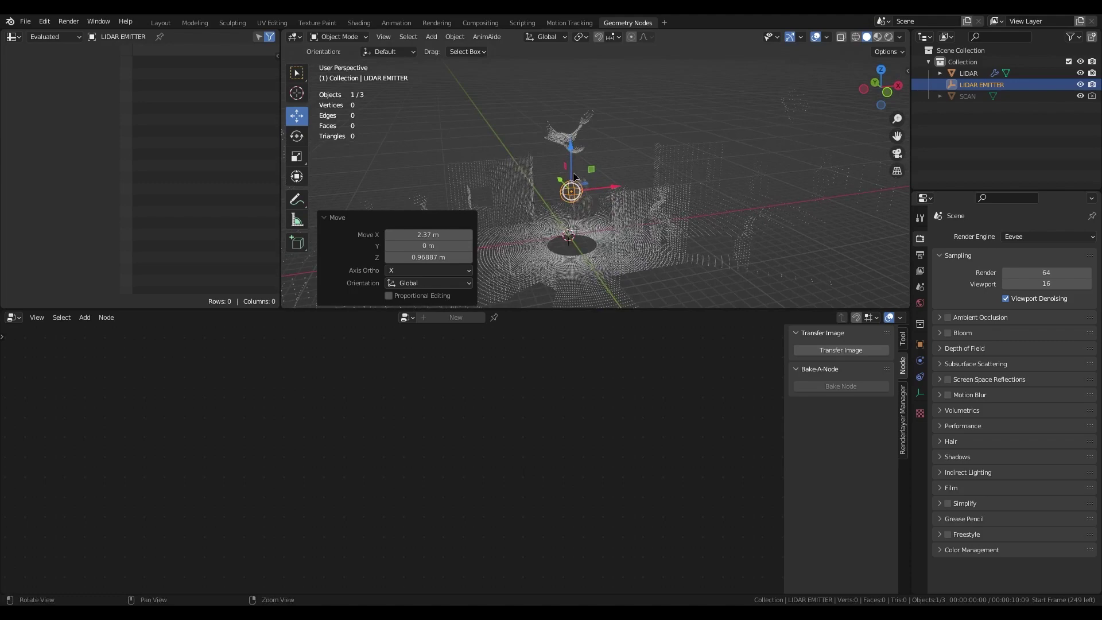
drag(592, 170, 581, 166)
click(581, 166)
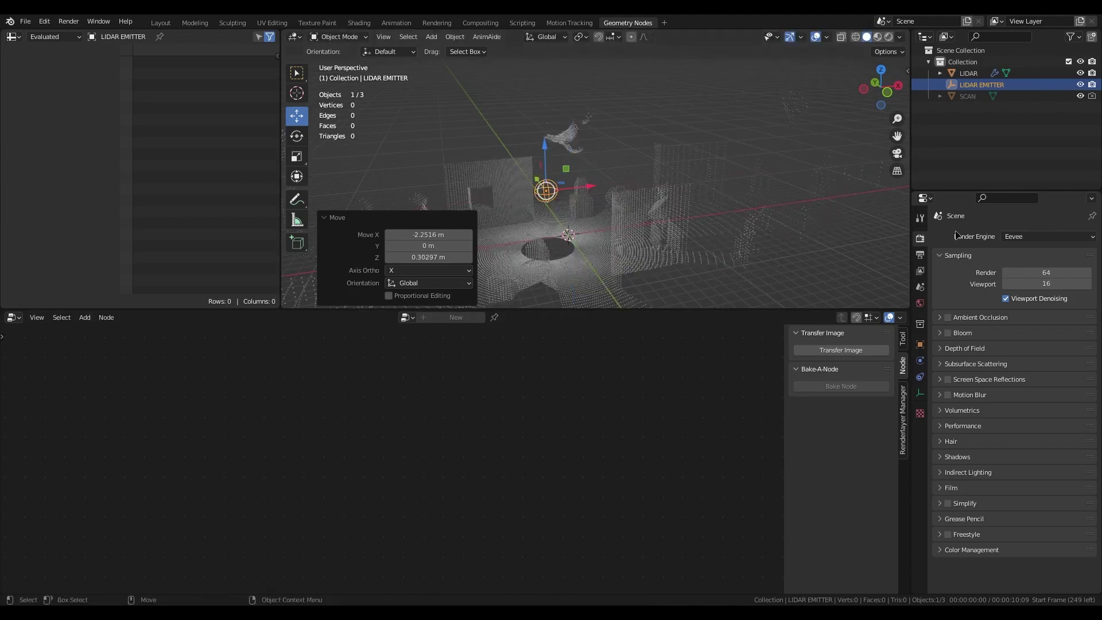
Reselect the LIDAR object and set Segments to 199 in its Geometry Nodes modifier.
click(969, 73)
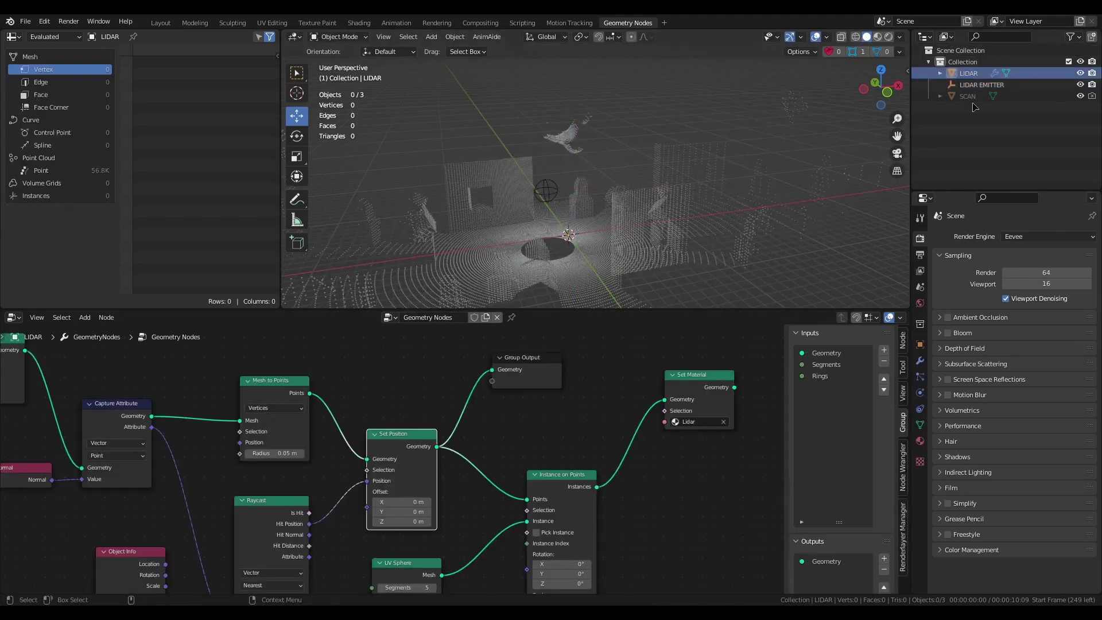
click(921, 361)
drag(1035, 288, 1002, 301)
Reposition the Set Material node past Instance on Points and place Group Output above it.
middle_drag(658, 462, 507, 450)
drag(549, 364, 599, 418)
drag(360, 358, 683, 384)
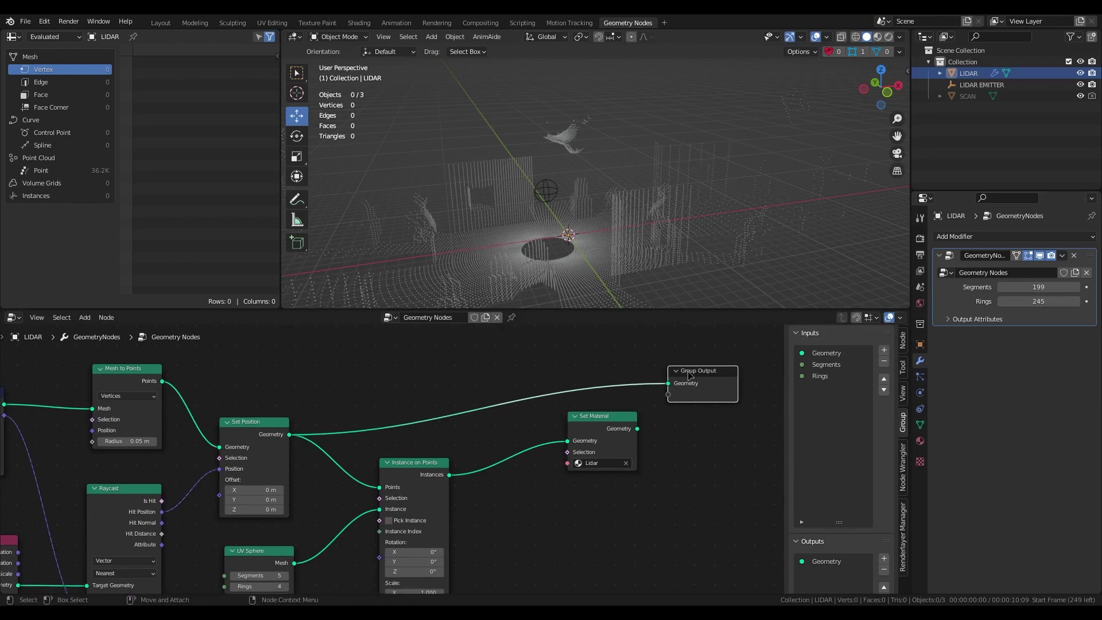
middle_drag(489, 522, 547, 507)
drag(748, 363, 683, 355)
middle_drag(461, 524, 418, 519)
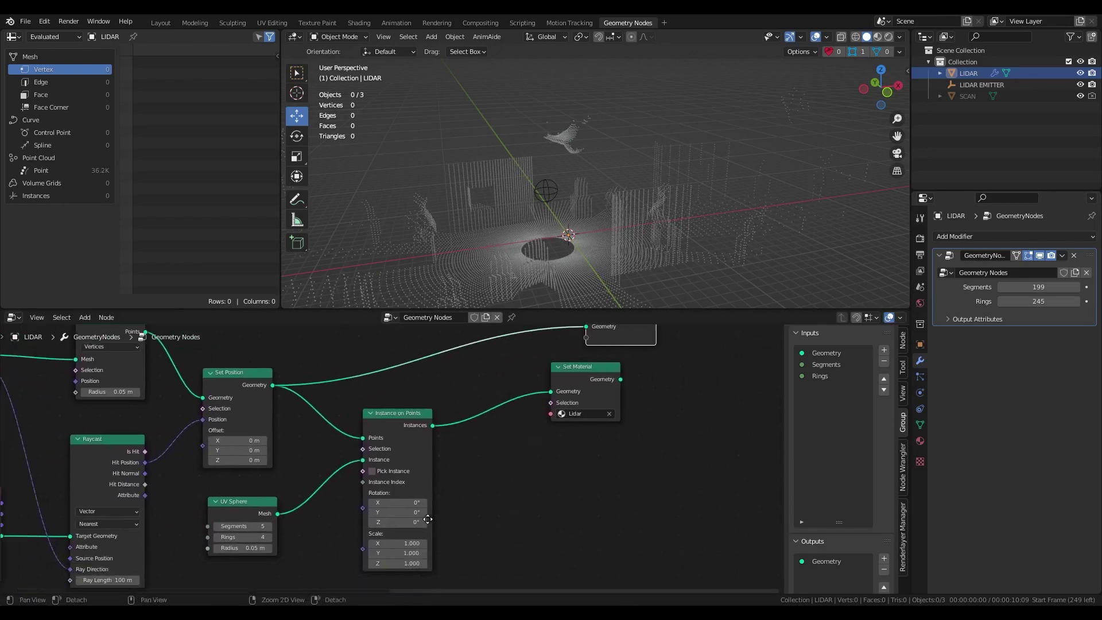
middle_drag(497, 456, 491, 485)
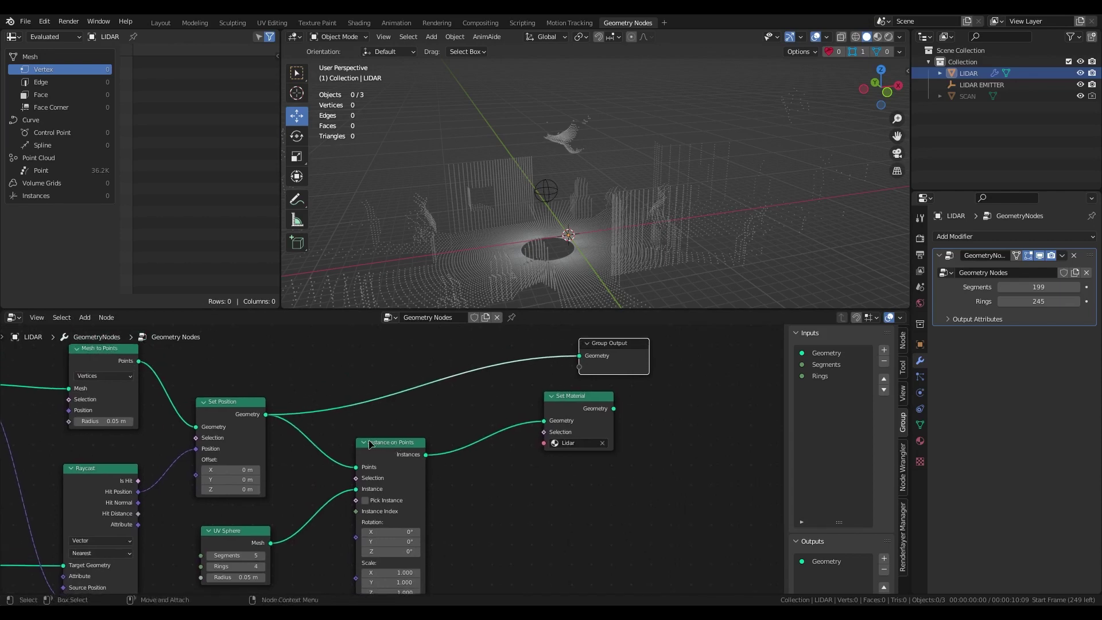
Connect the second Set Position's Geometry directly to Set Material, link Set Material to Group Output, and line both nodes up.
middle_drag(438, 411, 529, 466)
drag(714, 402, 675, 394)
drag(356, 469, 636, 476)
drag(706, 462, 584, 441)
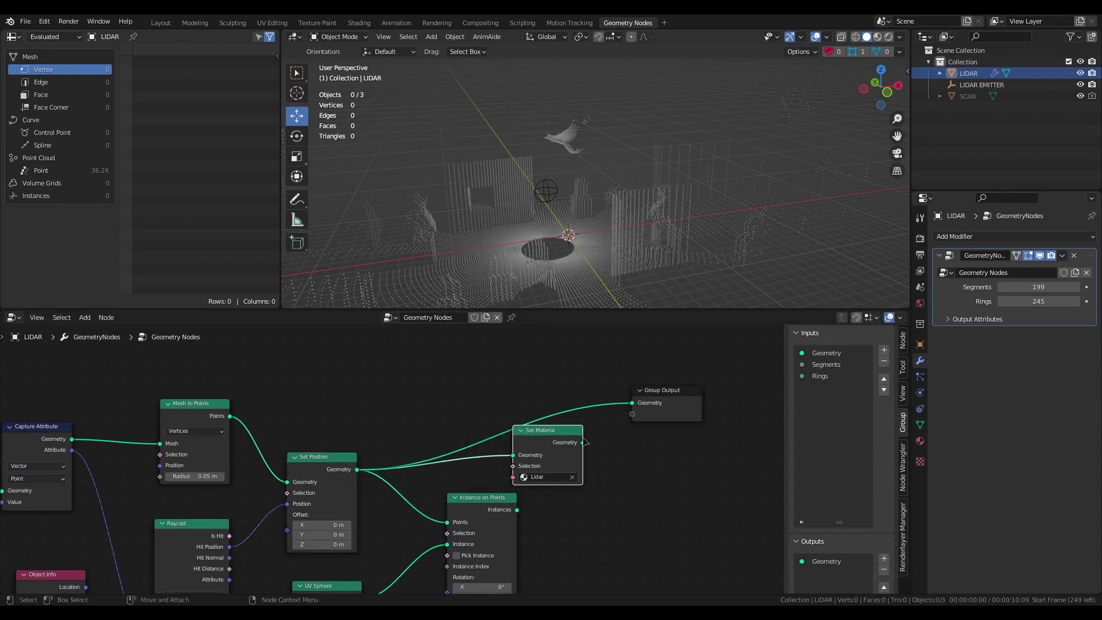
drag(633, 405, 633, 405)
drag(647, 392, 656, 428)
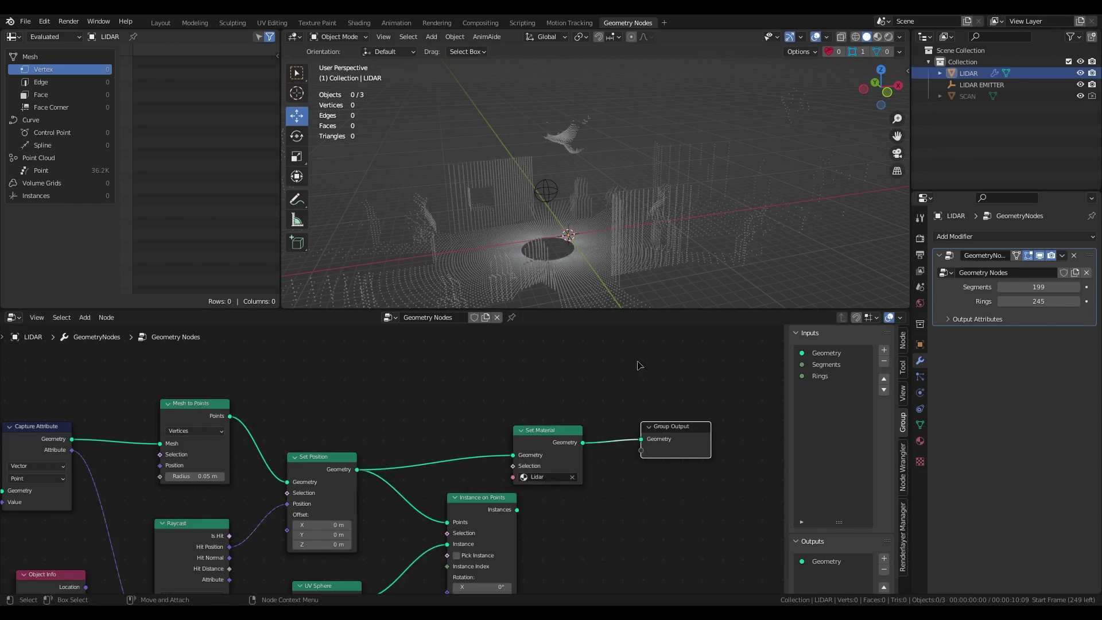
Set the render engine to Cycles and show the scan points with rendered viewport shading.
click(921, 238)
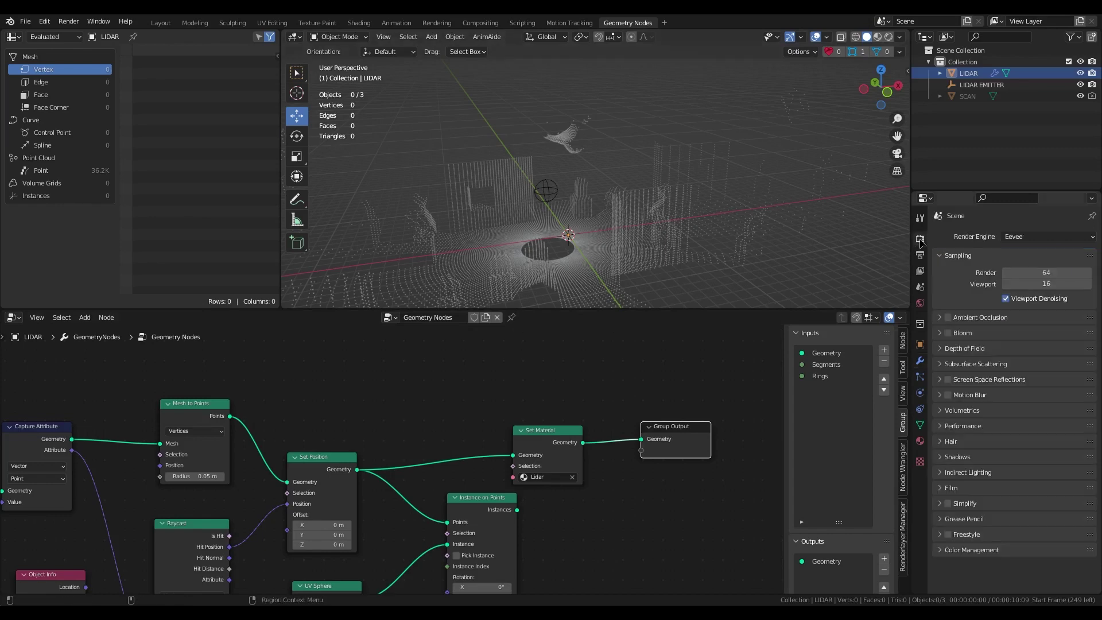
click(1034, 238)
click(1025, 276)
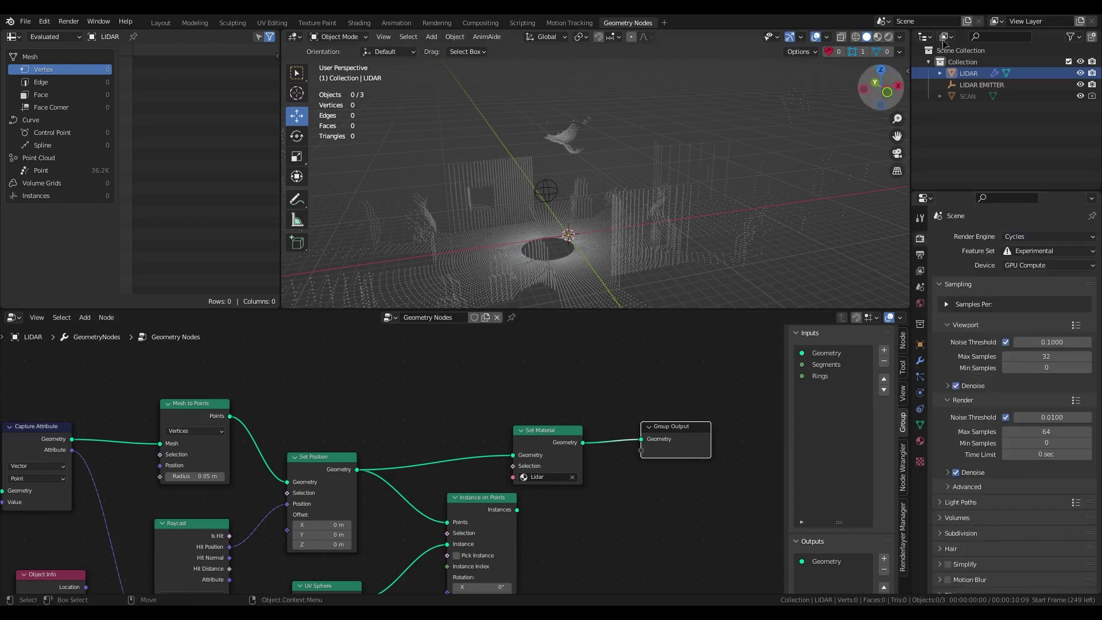
click(889, 37)
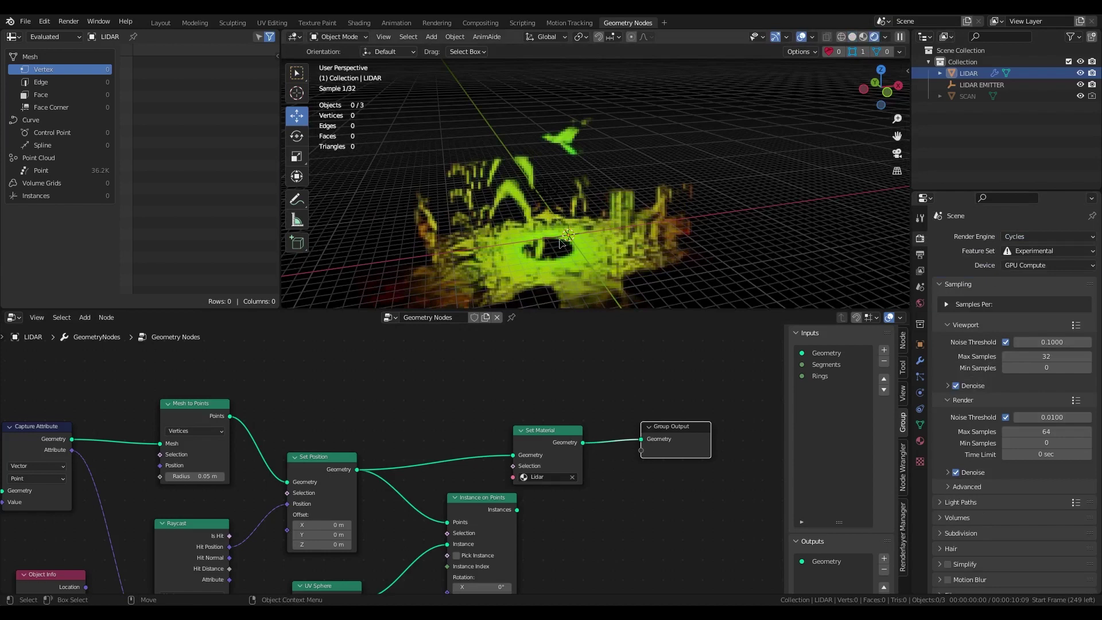
middle_drag(572, 269, 556, 270)
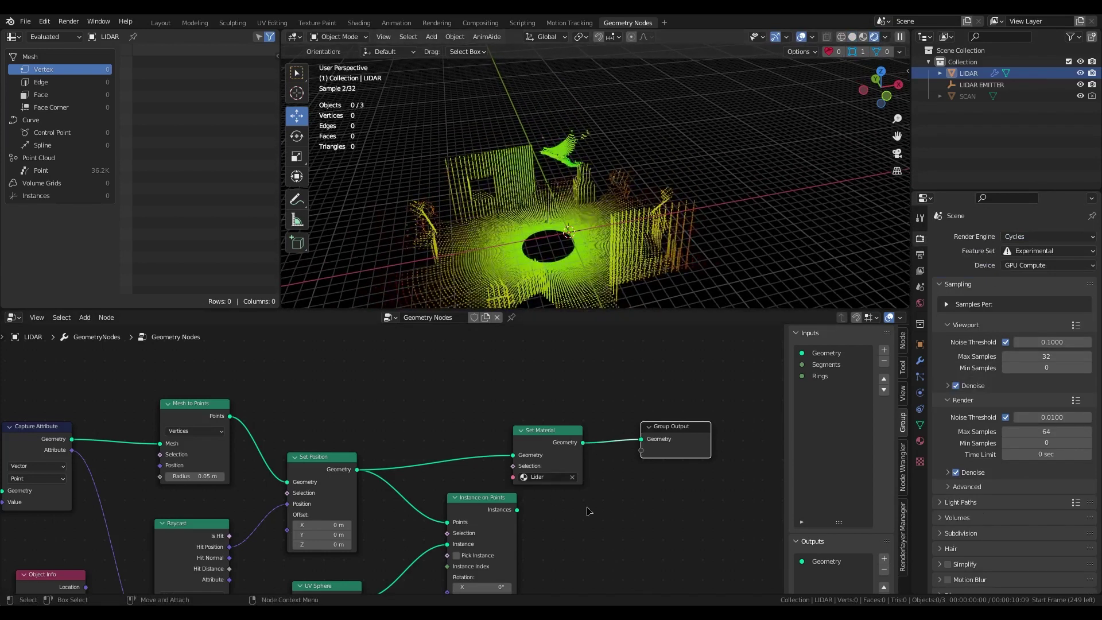
Shift Set Material and Group Output further from Set Position, and set the render engine to Eevee.
middle_drag(592, 524, 498, 495)
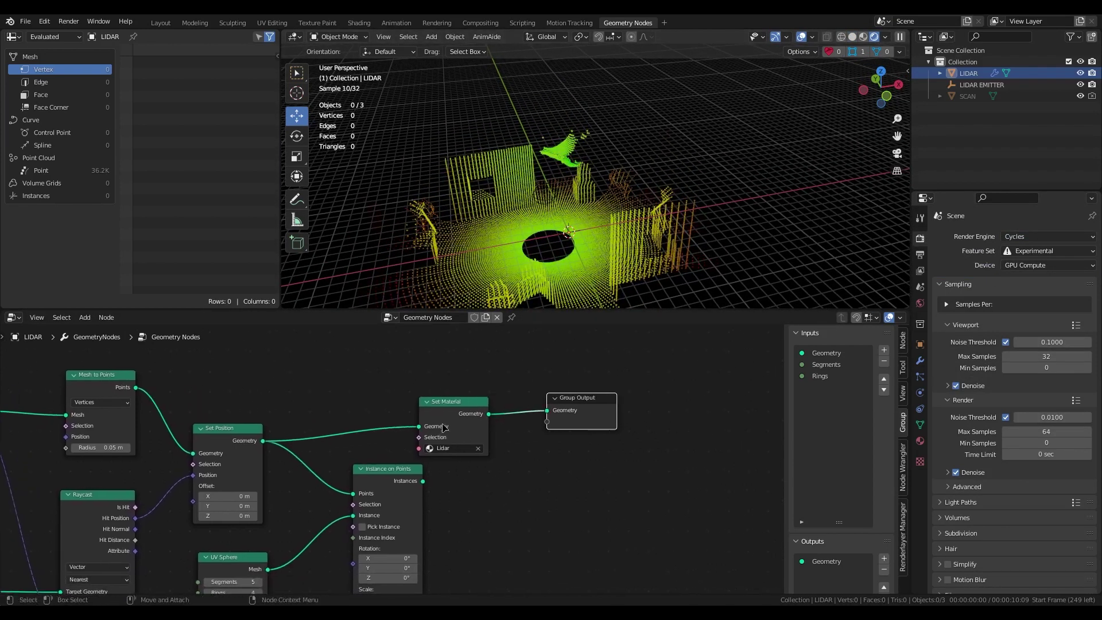
drag(449, 408, 477, 405)
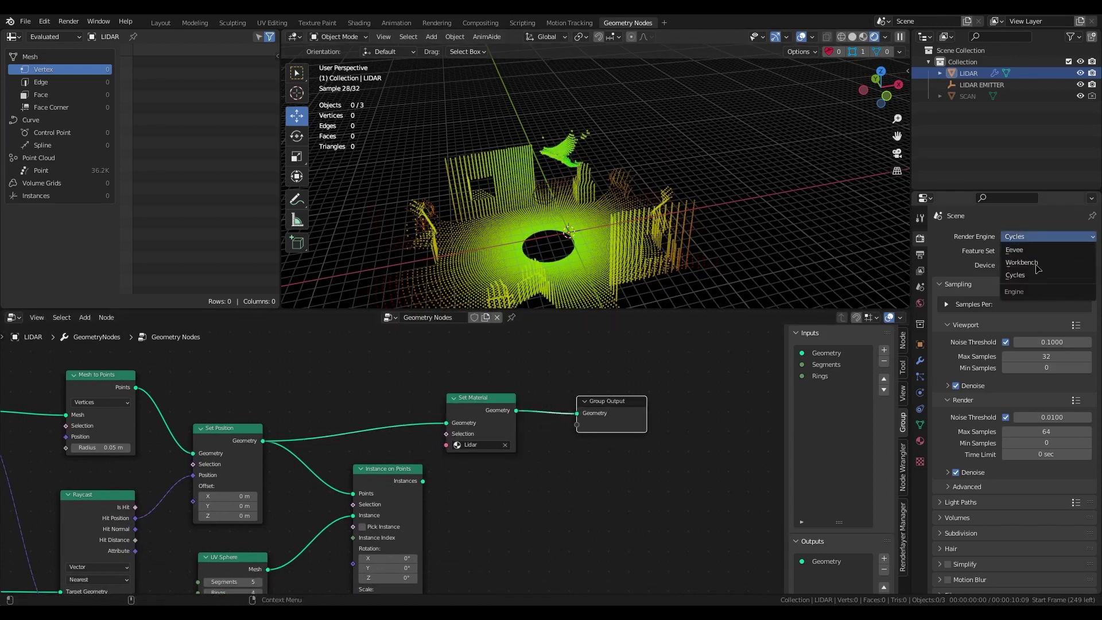
click(1019, 256)
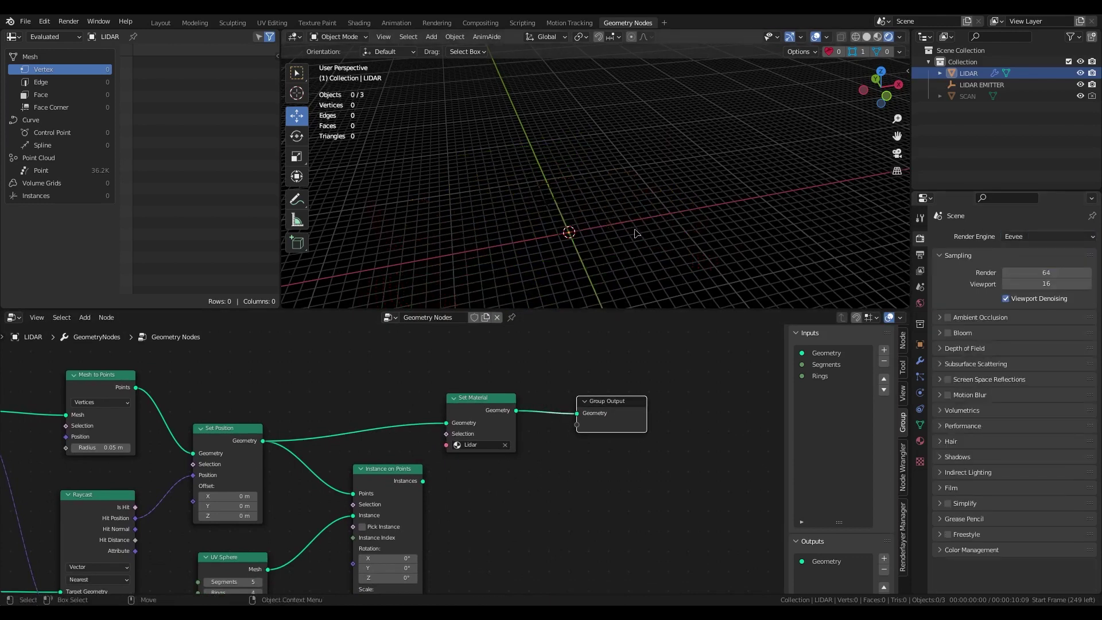
middle_drag(573, 248, 577, 211)
Move Instance on Points closer to the UV Sphere node and connect its Instances output to Set Material's Geometry input.
middle_drag(468, 522, 562, 458)
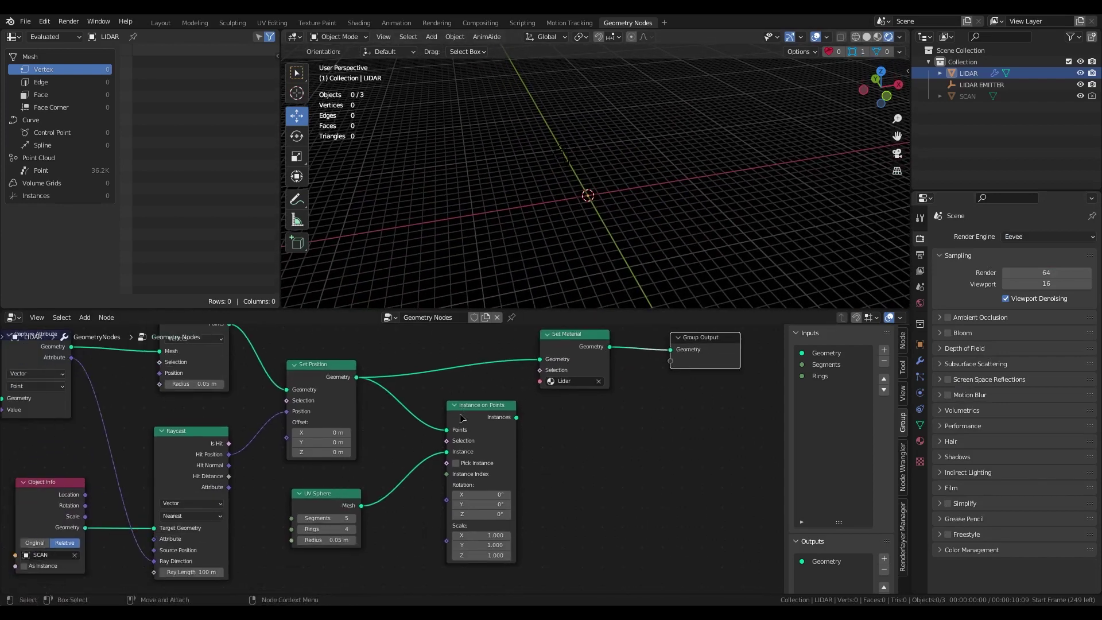
drag(476, 413, 461, 413)
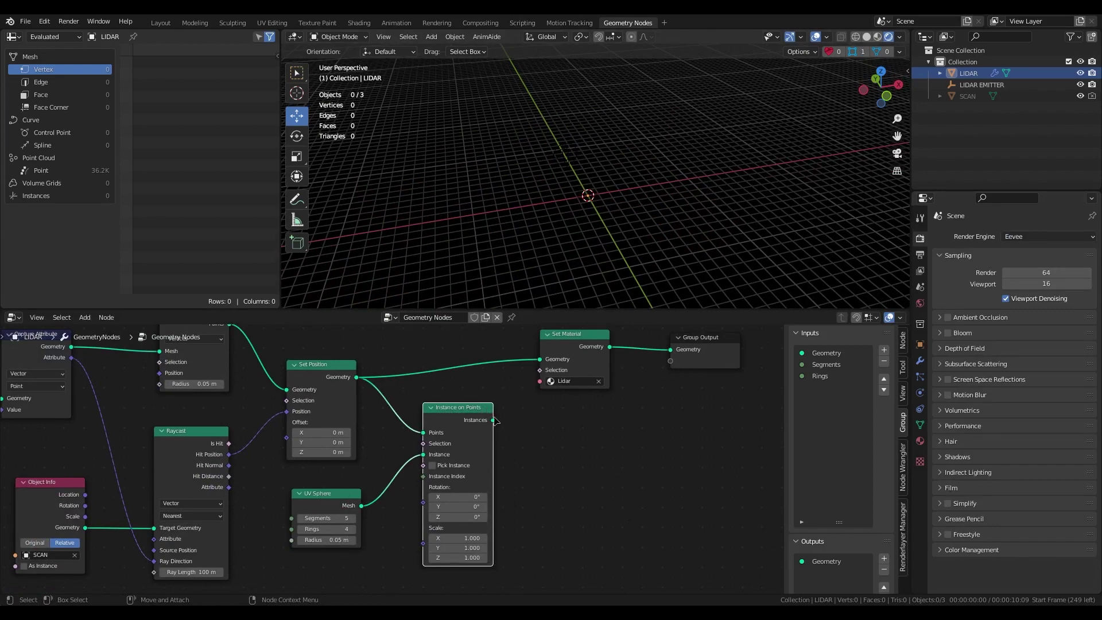
drag(493, 420, 541, 359)
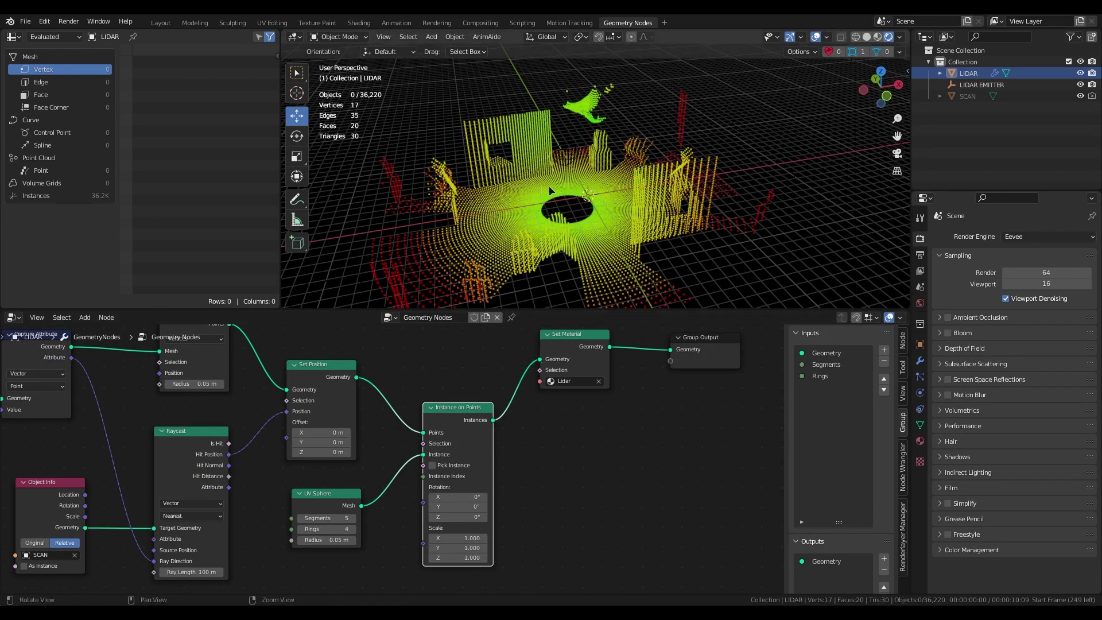
Nudge the LIDAR EMITTER slightly in the XZ plane within the coloured scan, and deselect it.
middle_drag(549, 190, 591, 138)
click(591, 136)
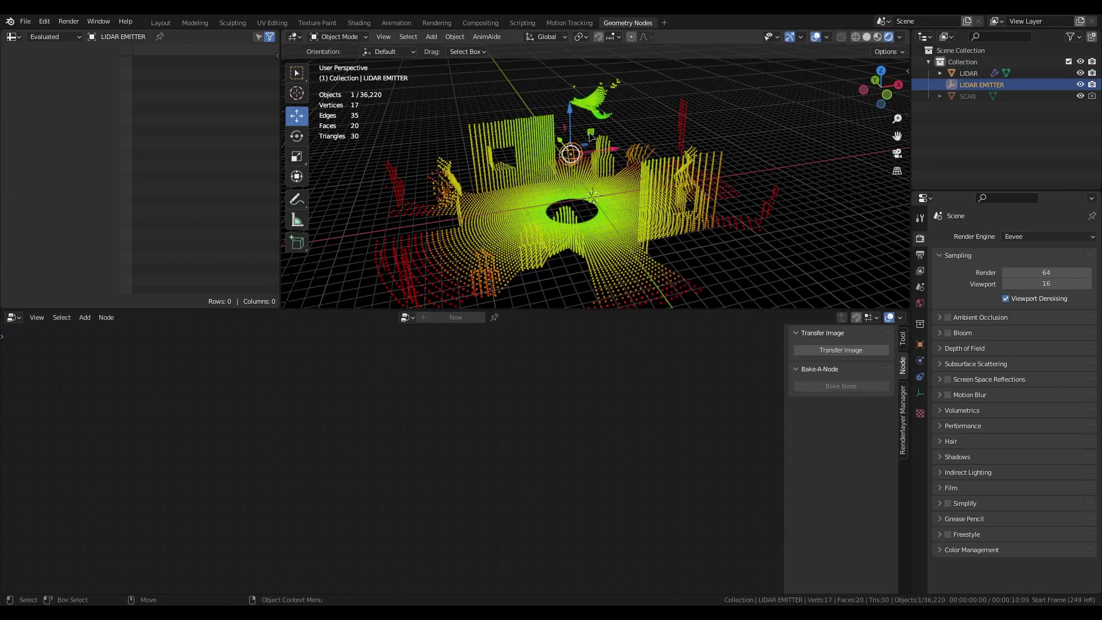
mouse_move(592, 137)
mouse_down()
mouse_move(701, 172)
mouse_move(443, 172)
mouse_move(607, 138)
mouse_up()
click(623, 253)
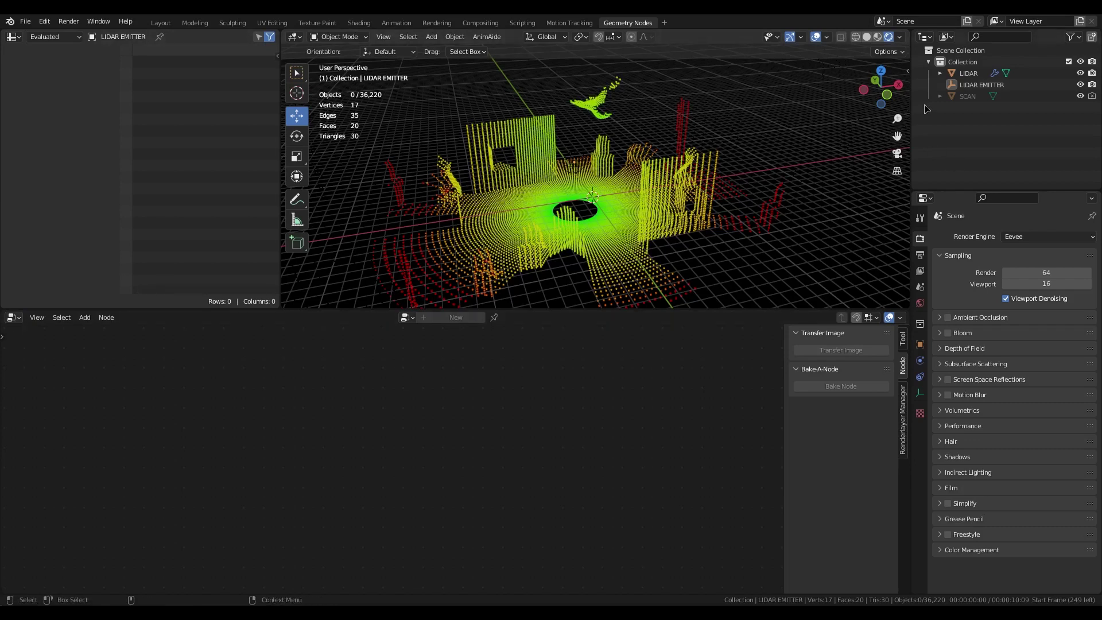
Switch the node area to the Shader Editor and select LIDAR to bring up the Lidar material's node tree.
click(14, 318)
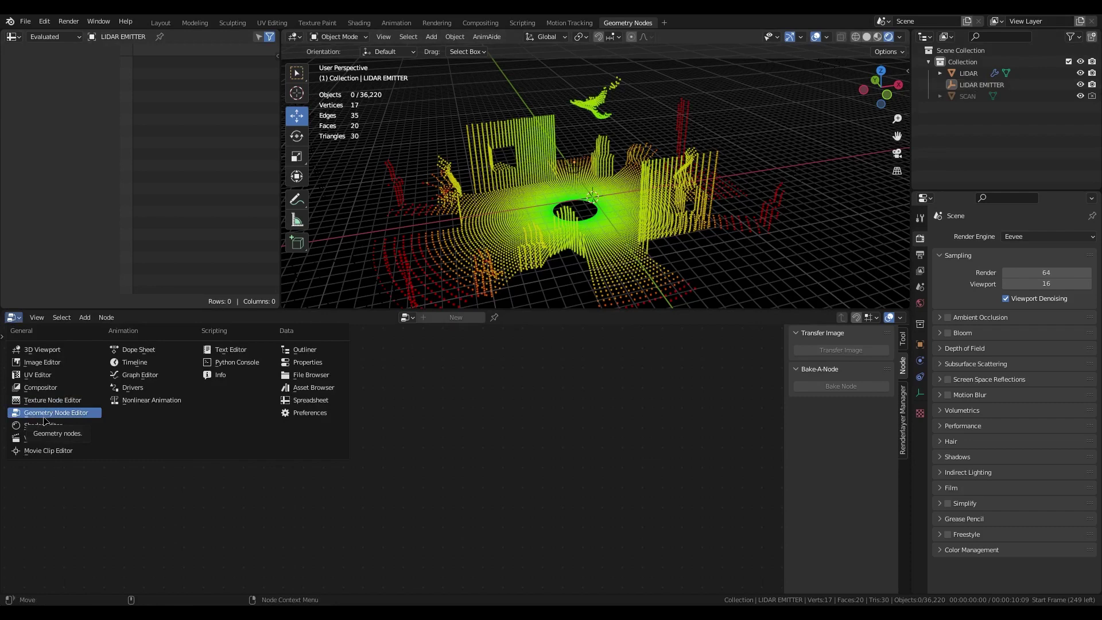
click(40, 425)
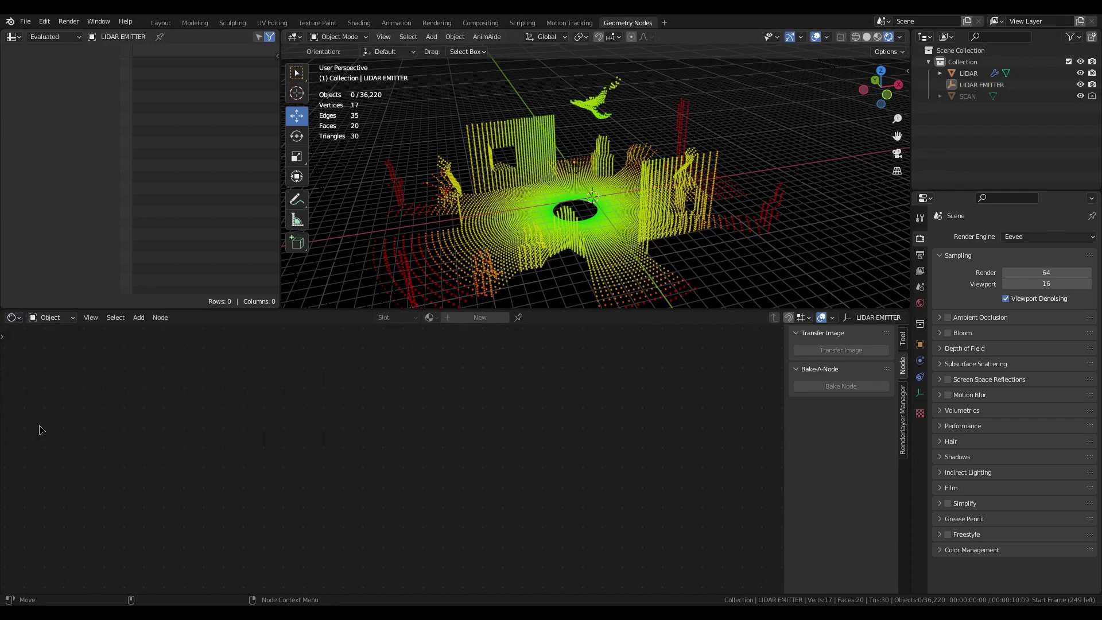
click(971, 74)
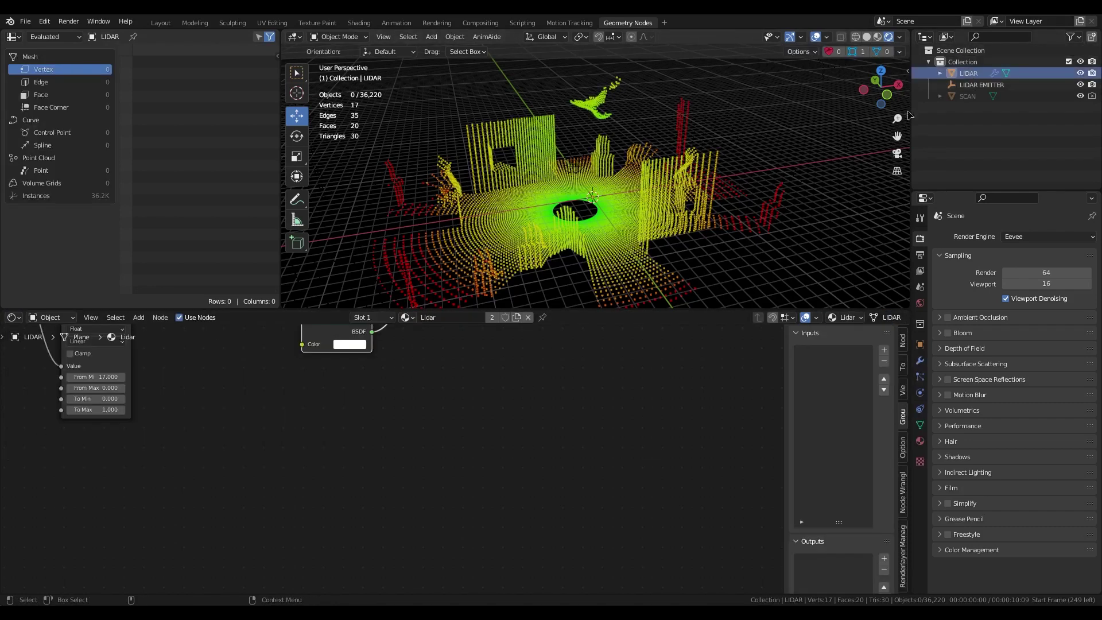
middle_drag(453, 460, 583, 569)
scroll(352, 509, down, 2)
middle_drag(362, 513, 622, 536)
middle_drag(402, 510, 479, 521)
Widen the Texture Coordinate node enough to read its object name, and place it beside the Length node.
drag(390, 446, 364, 464)
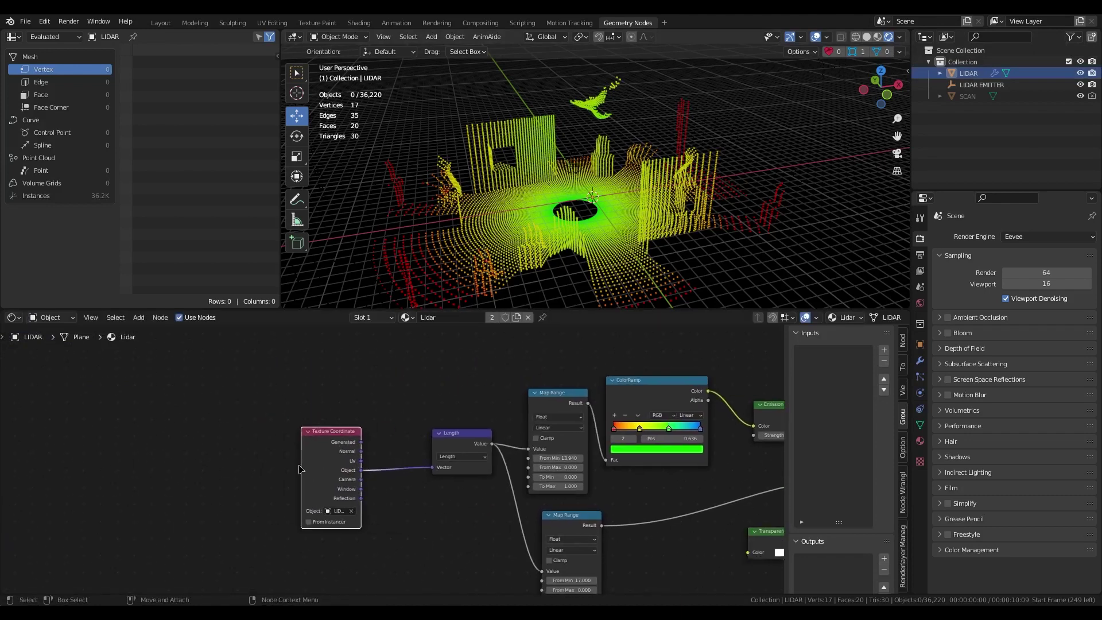
drag(301, 467, 253, 464)
drag(308, 431, 353, 428)
alt+middle_drag(457, 559, 495, 541)
scroll(482, 507, up, 6)
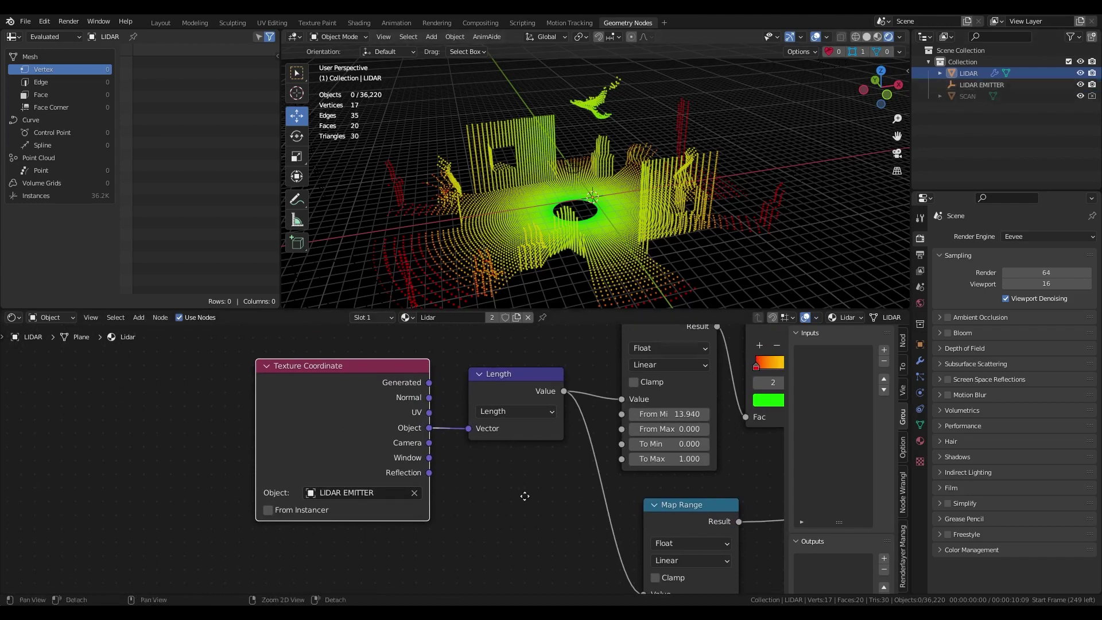
Reposition the upper Map Range node between the Length and ColorRamp nodes.
middle_drag(525, 496, 401, 509)
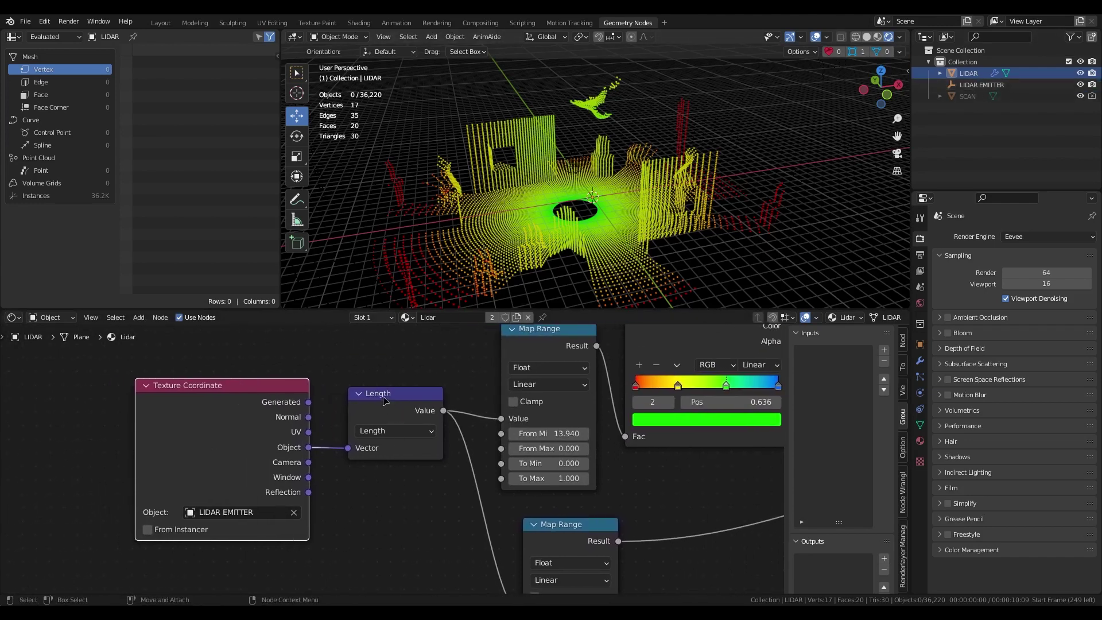
middle_drag(429, 373, 323, 406)
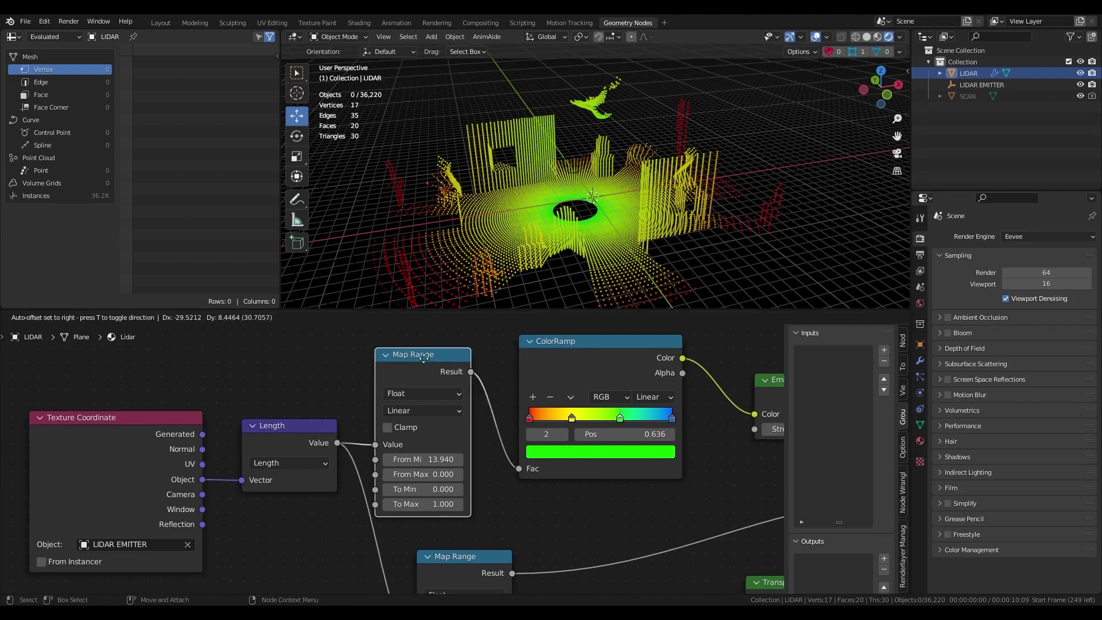
drag(446, 365, 440, 357)
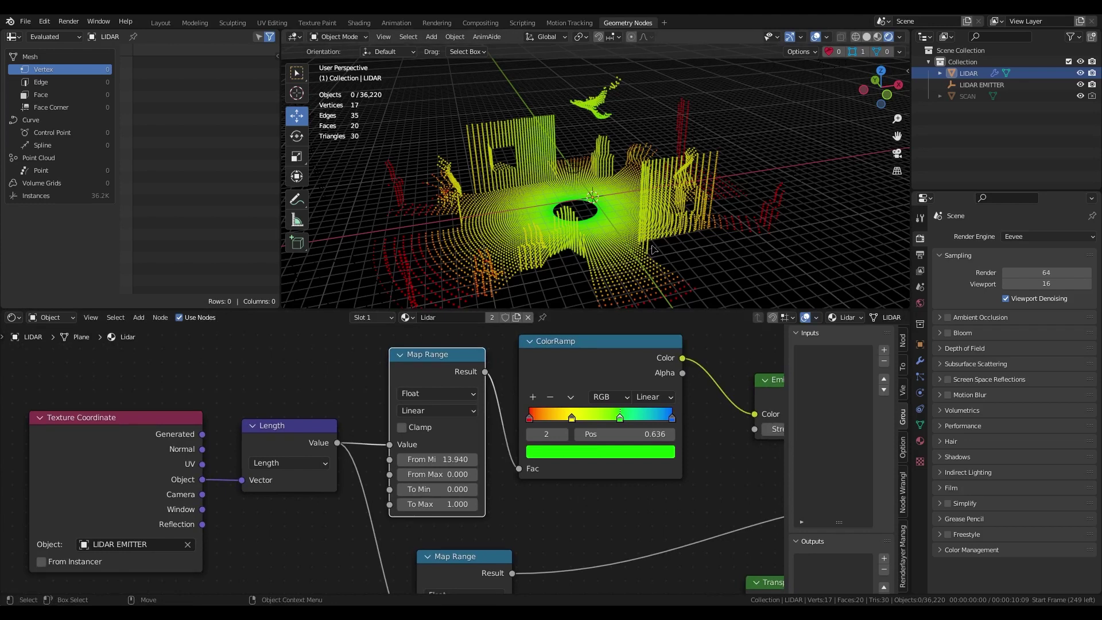
Try a From Min value of about 14.070 on the upper Map Range node.
mouse_move(627, 508)
middle_down()
mouse_move(605, 471)
mouse_move(625, 493)
middle_up()
drag(464, 429, 465, 429)
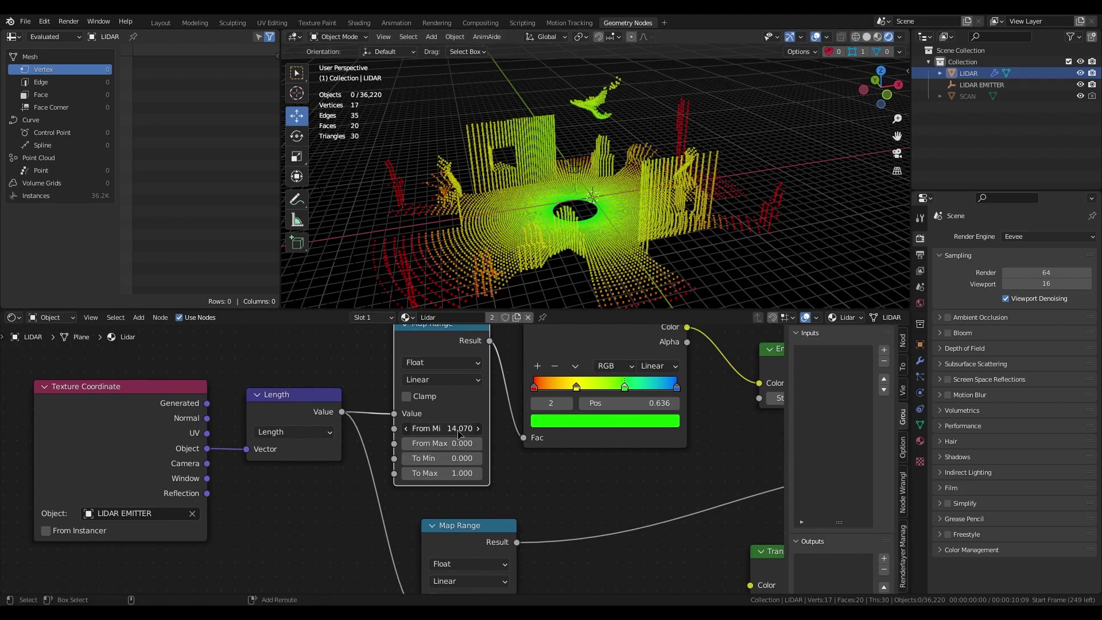
Adjust the positions of the ColorRamp and Emission nodes, and preview the Emission shader directly through the material output.
middle_drag(584, 506, 459, 476)
drag(296, 362, 309, 363)
middle_drag(432, 517, 439, 510)
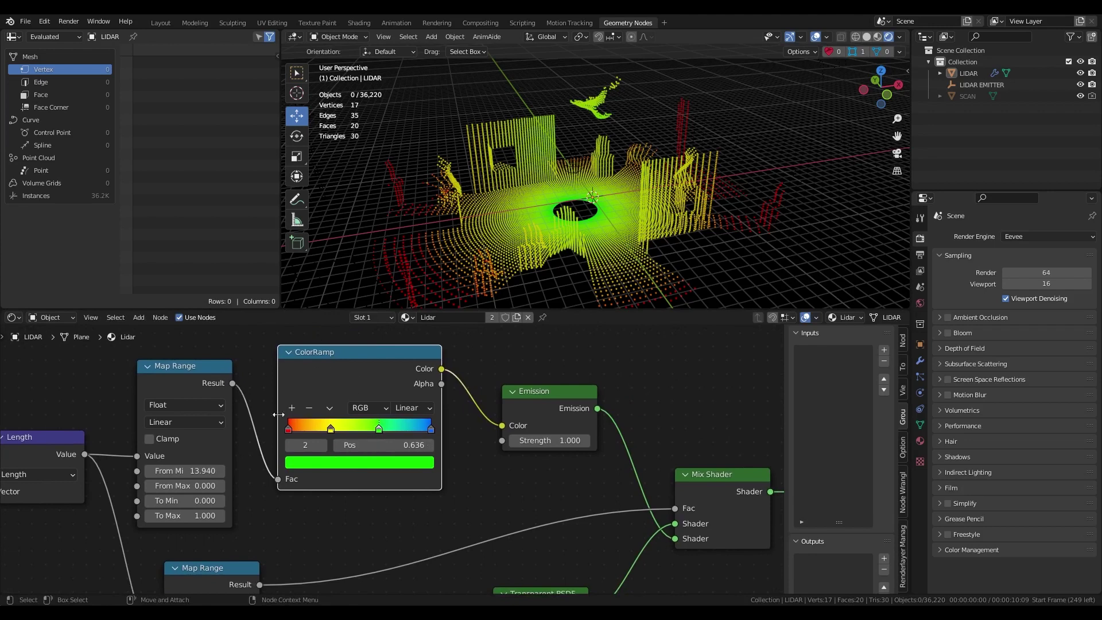
drag(547, 396, 540, 390)
ctrl+shift+click(543, 387)
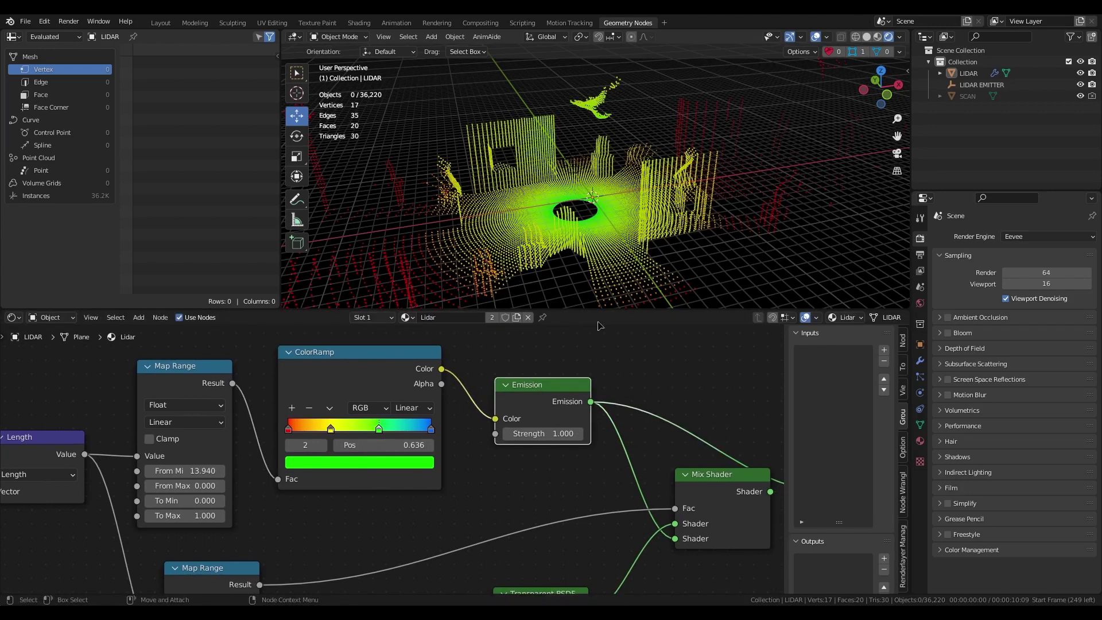
Move the lower Map Range node slightly closer to the upper one, and preview its Result output on the scanned points.
middle_drag(551, 198, 472, 169)
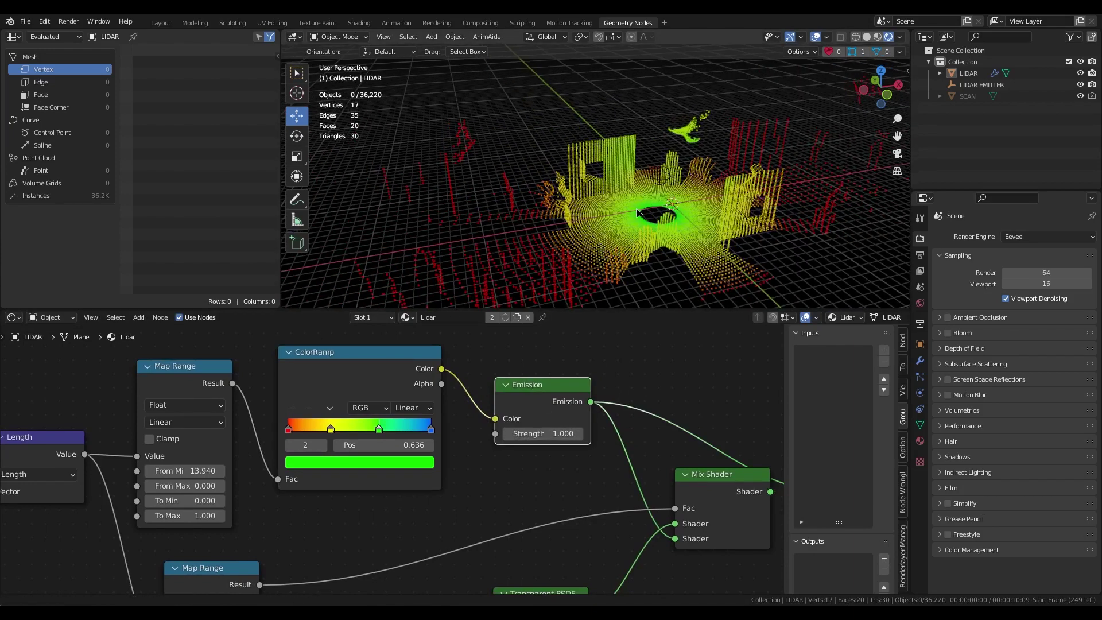
middle_drag(527, 262, 496, 220)
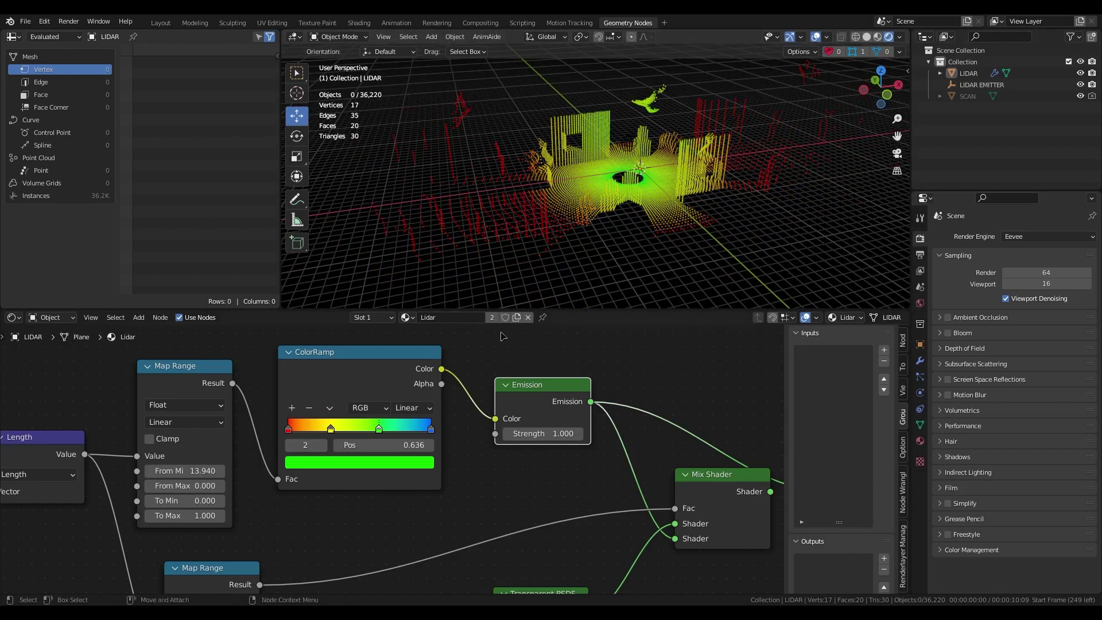
middle_drag(352, 521, 526, 399)
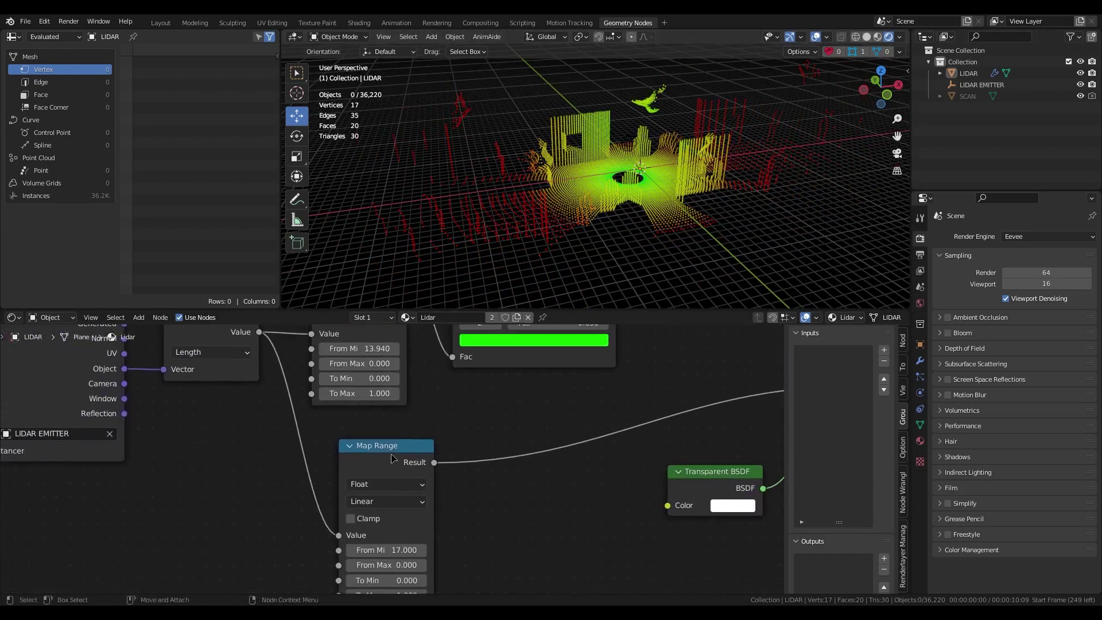
drag(392, 458, 386, 438)
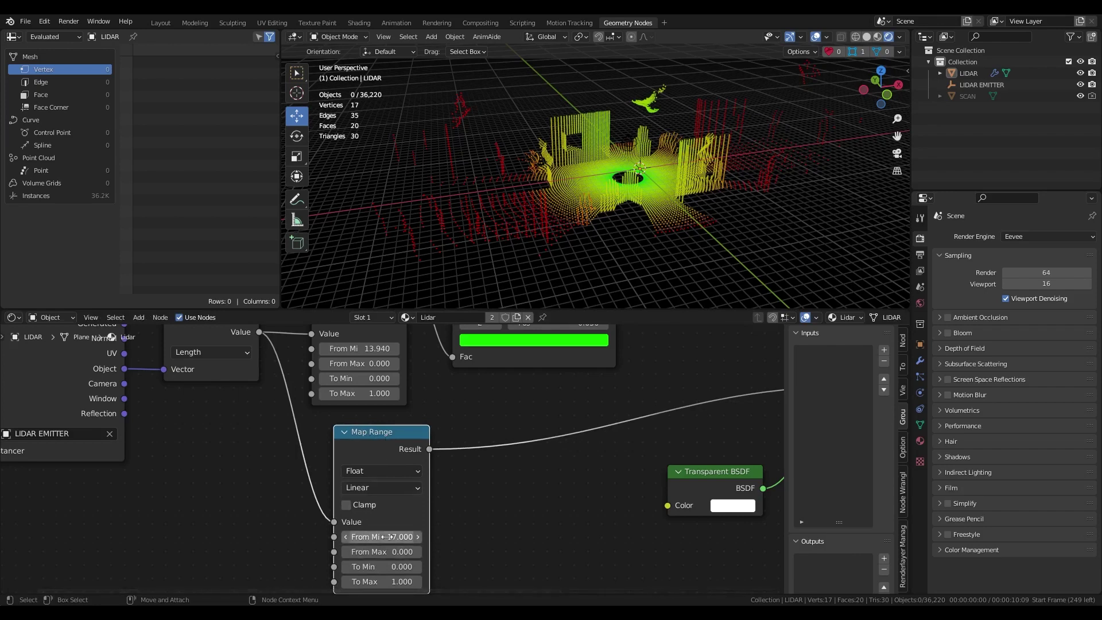
ctrl+shift+click(394, 477)
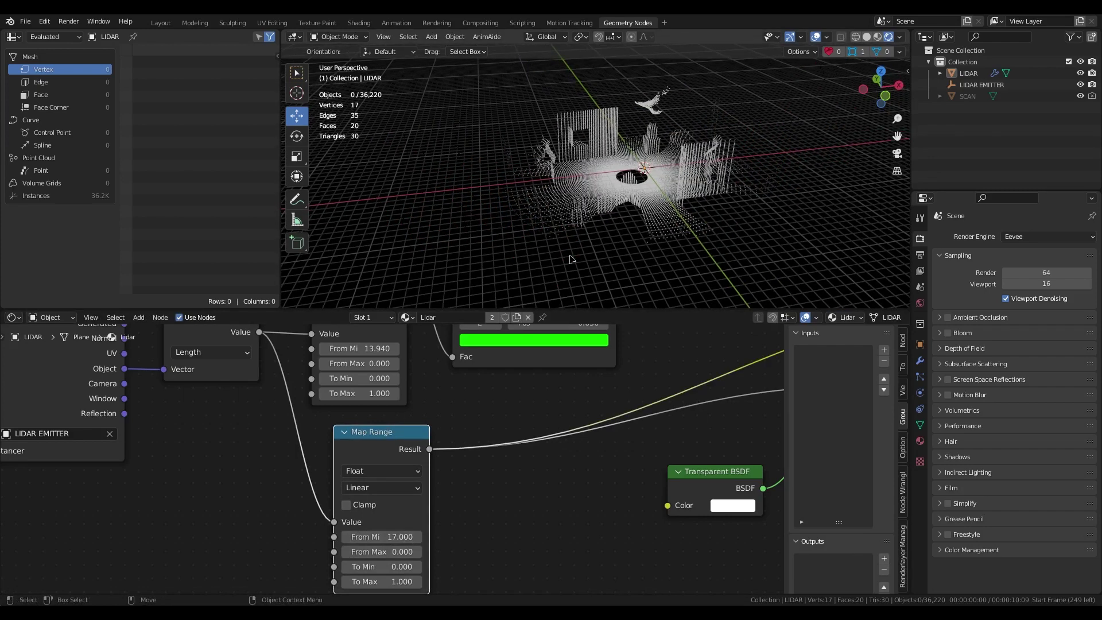
Preview the Mix Shader through the Material Output's Surface input in place of the Map Range viewer.
middle_drag(571, 492, 307, 517)
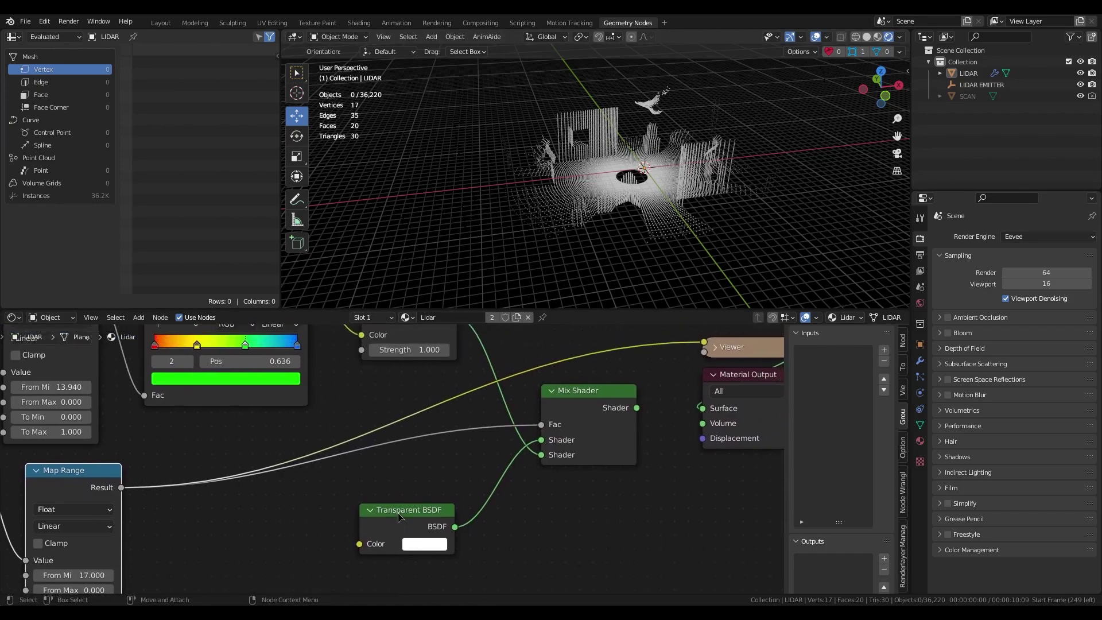
ctrl+shift+click(569, 416)
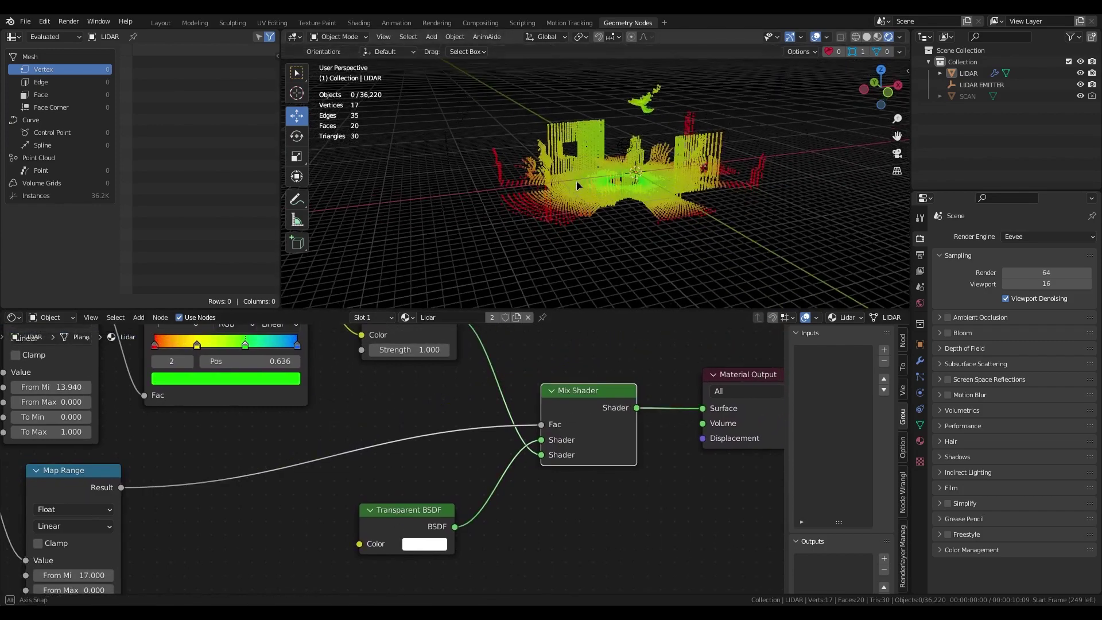